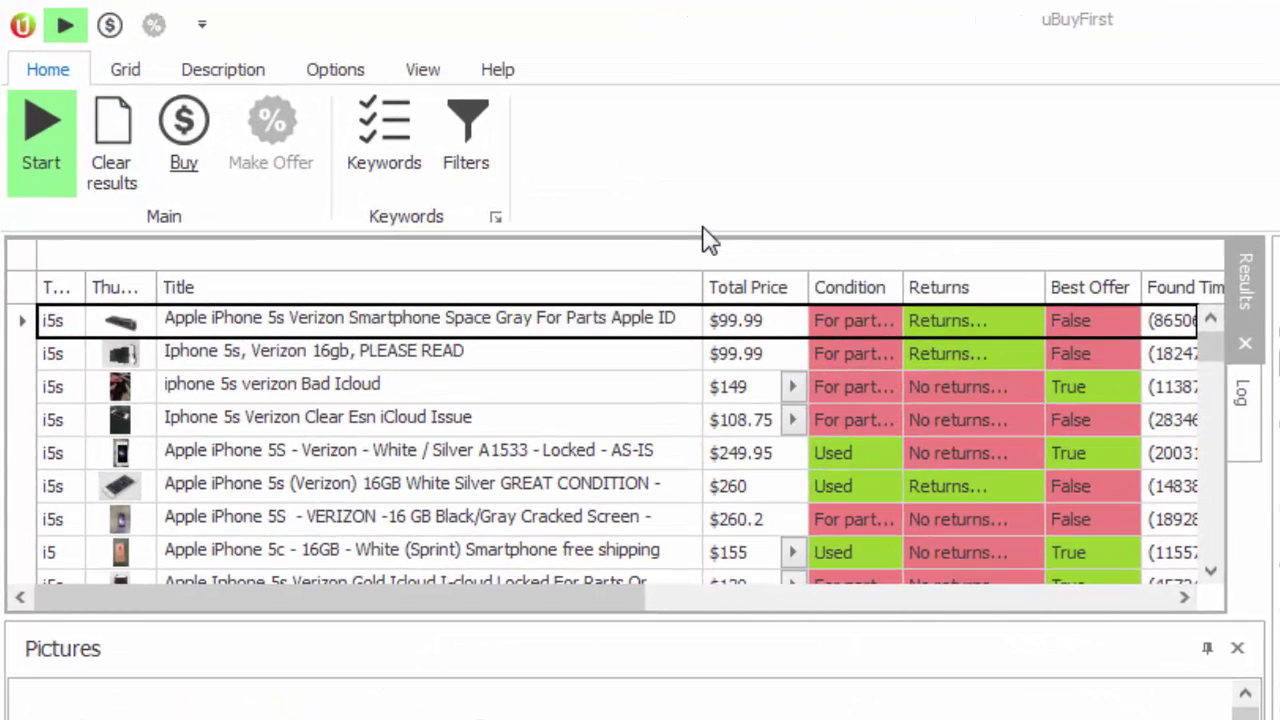
Open the i5 search keyword for editing and check its item condition choices and seller include/exclude options.
{"action": "left_click", "coordinate": [386, 150]}
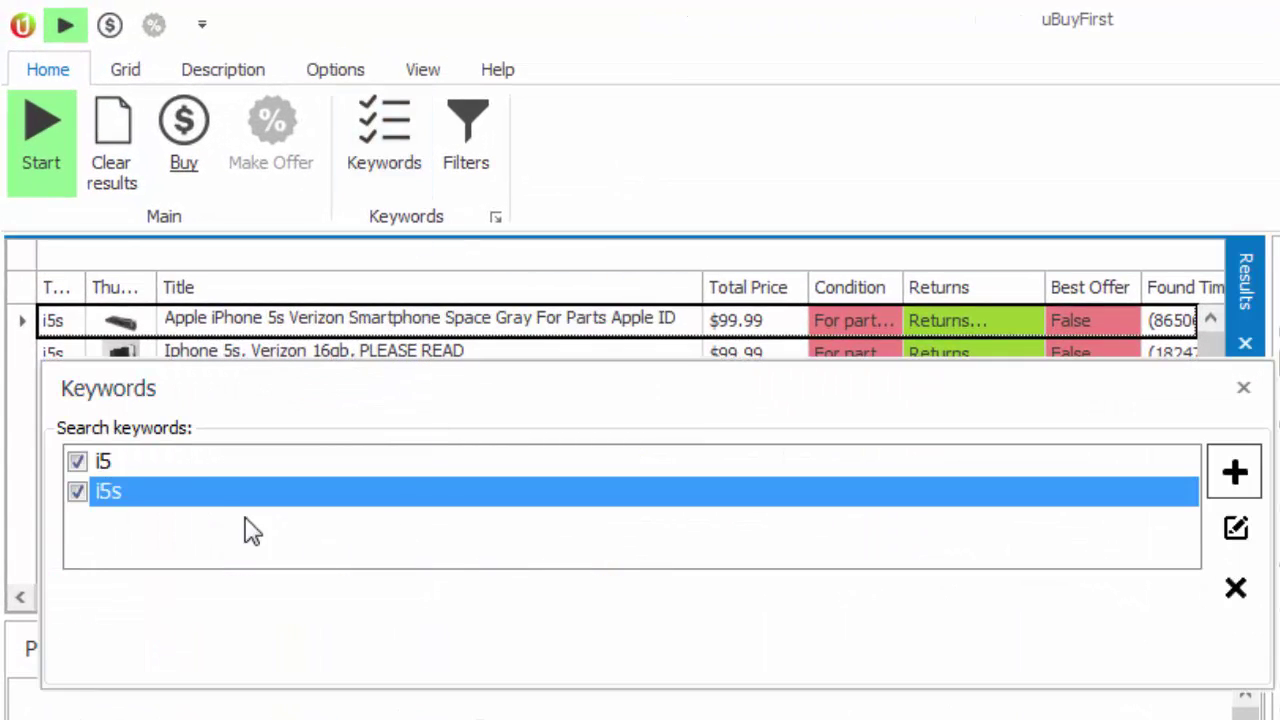
{"action": "left_click", "coordinate": [200, 461]}
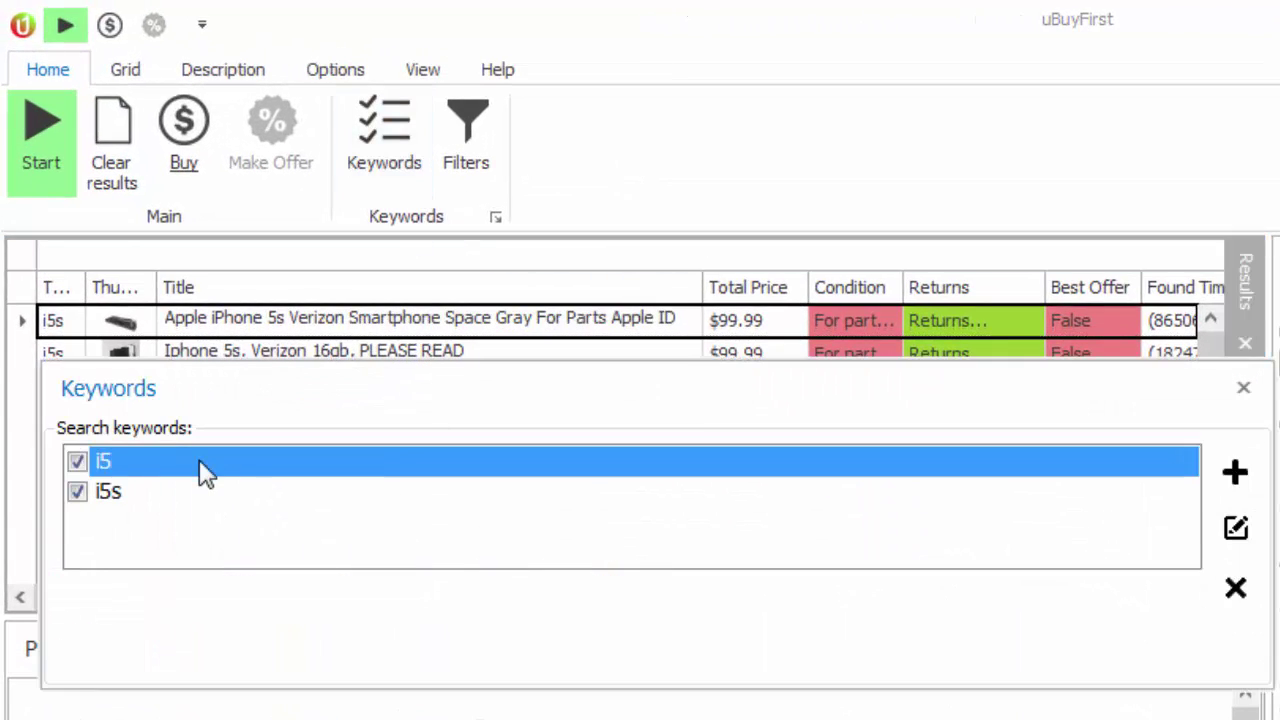
{"action": "left_click", "coordinate": [1236, 530]}
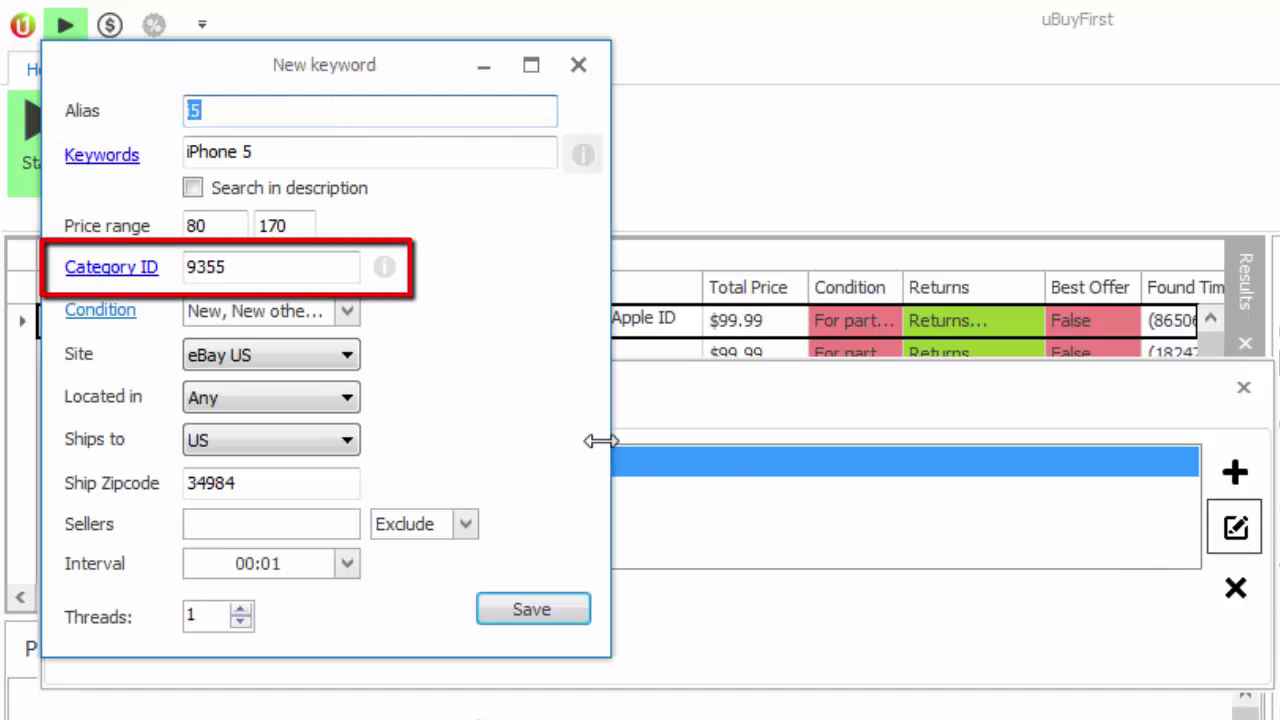
{"action": "left_click", "coordinate": [348, 313]}
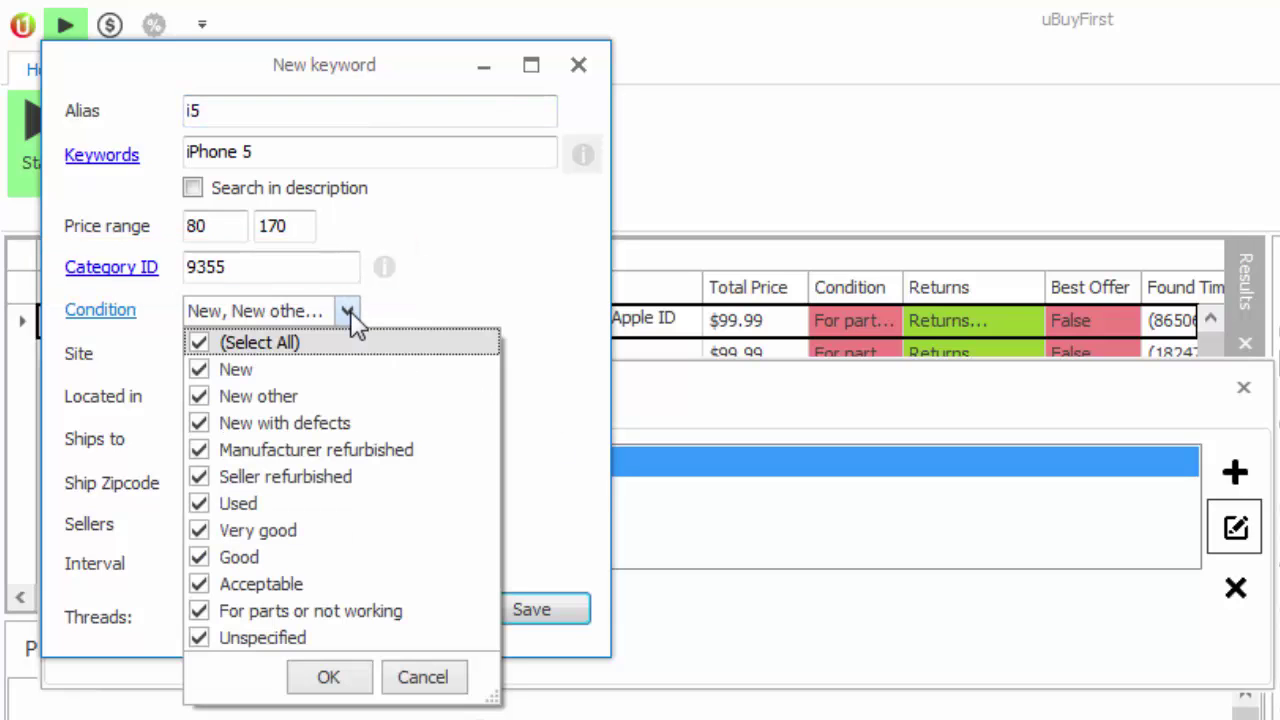
{"action": "left_click", "coordinate": [508, 310]}
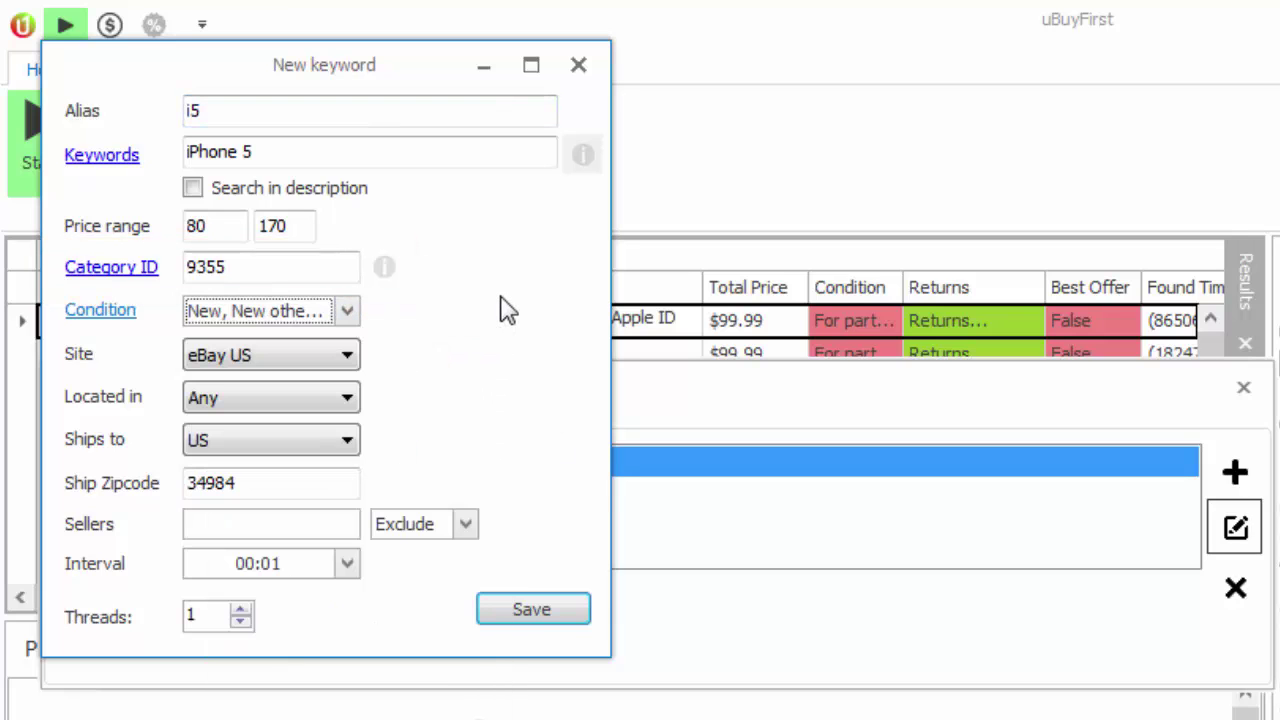
{"action": "left_click", "coordinate": [466, 526]}
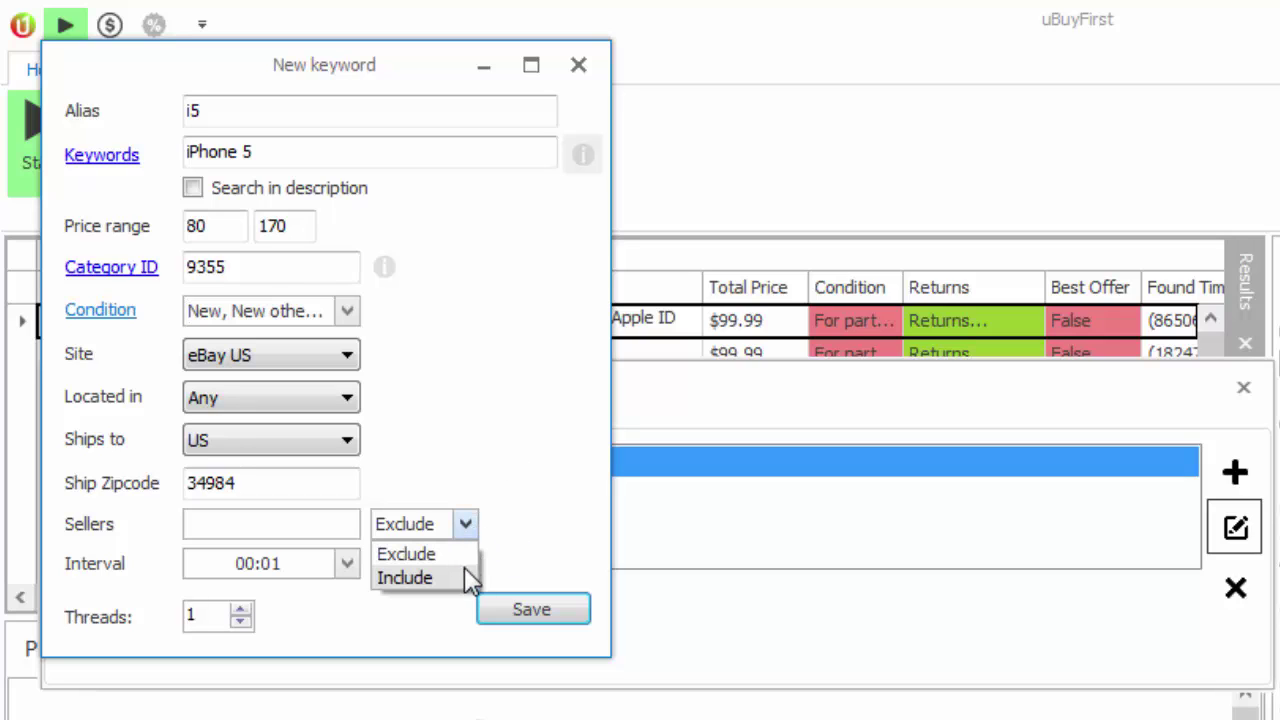
{"action": "left_click", "coordinate": [512, 522]}
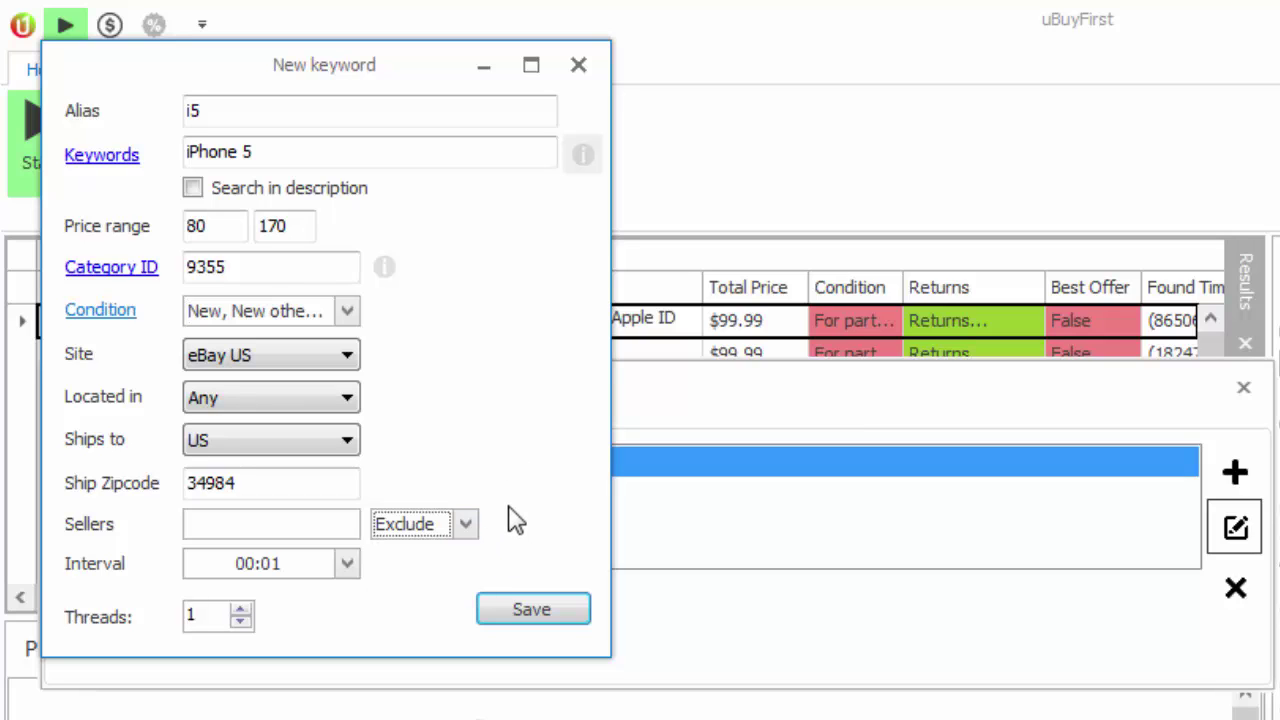
Set the i5 keyword's search interval to 1 minute 30 seconds.
{"action": "left_click", "coordinate": [347, 565]}
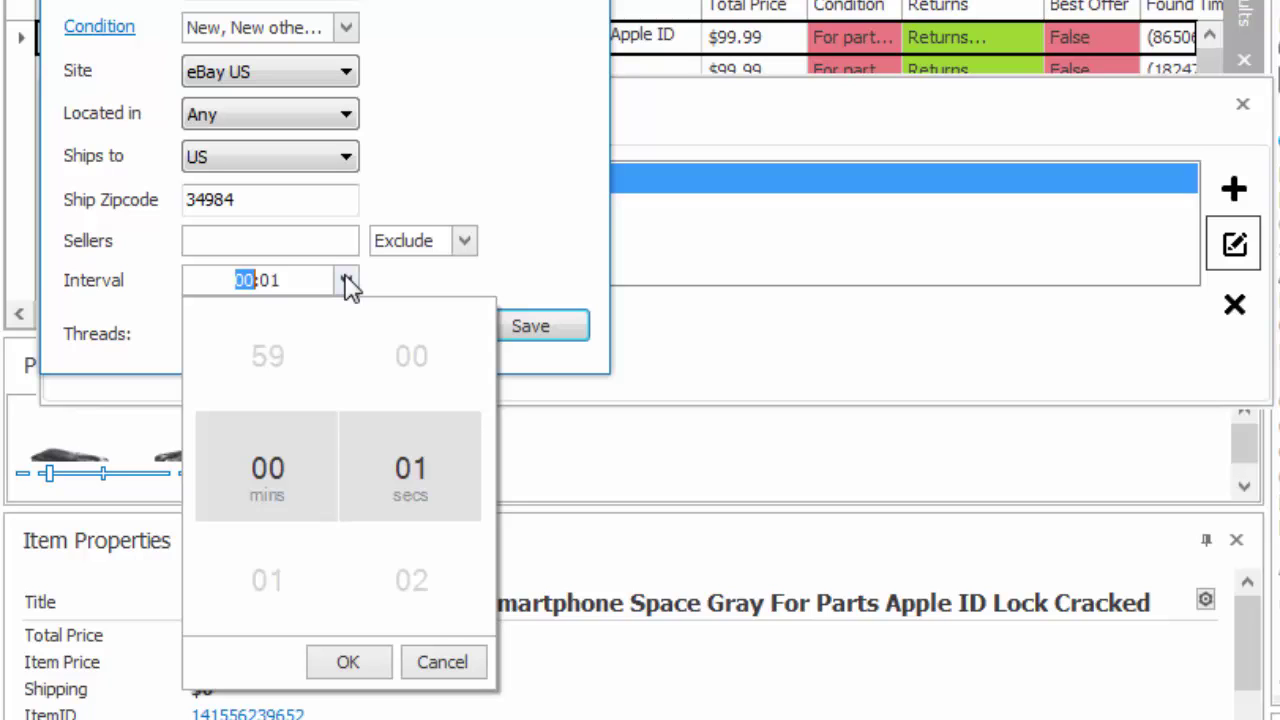
{"action": "scroll", "coordinate": [378, 508], "scroll_direction": "down", "scroll_amount": 7}
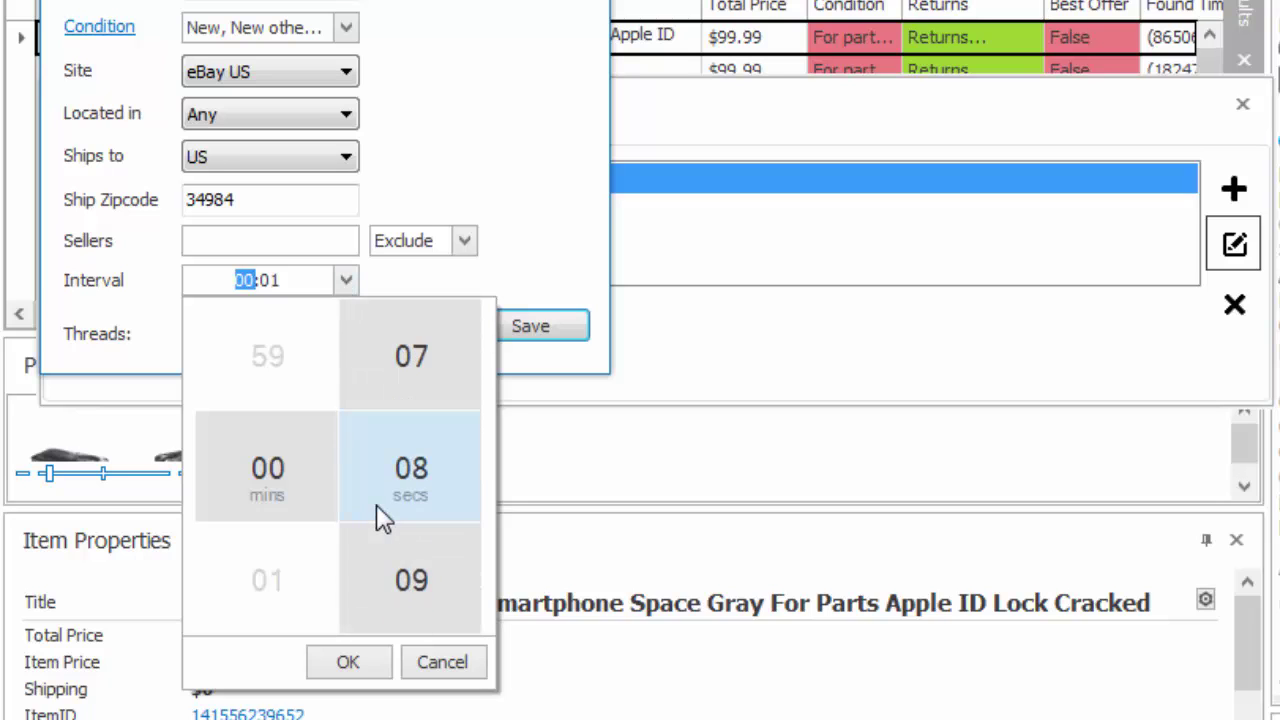
{"action": "scroll", "coordinate": [376, 504], "scroll_direction": "down", "scroll_amount": 3}
{"action": "left_click", "coordinate": [452, 370]}
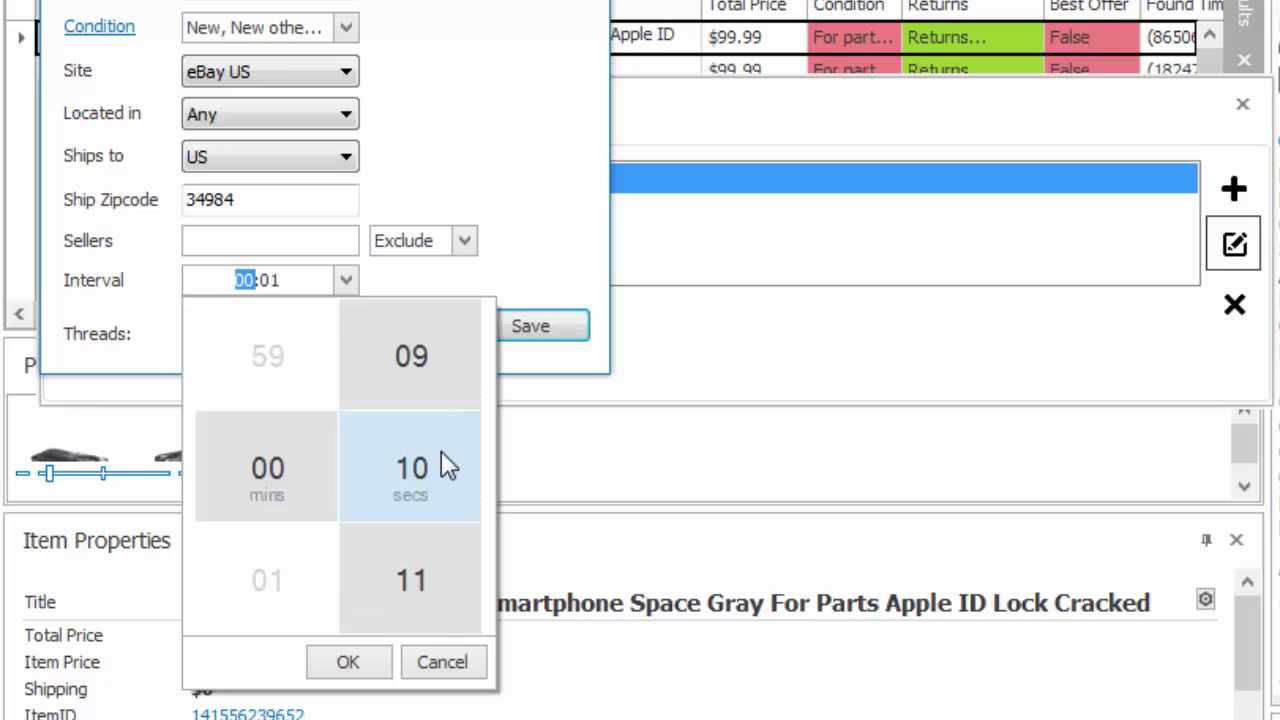
{"action": "scroll", "coordinate": [441, 451], "scroll_direction": "down", "scroll_amount": 20}
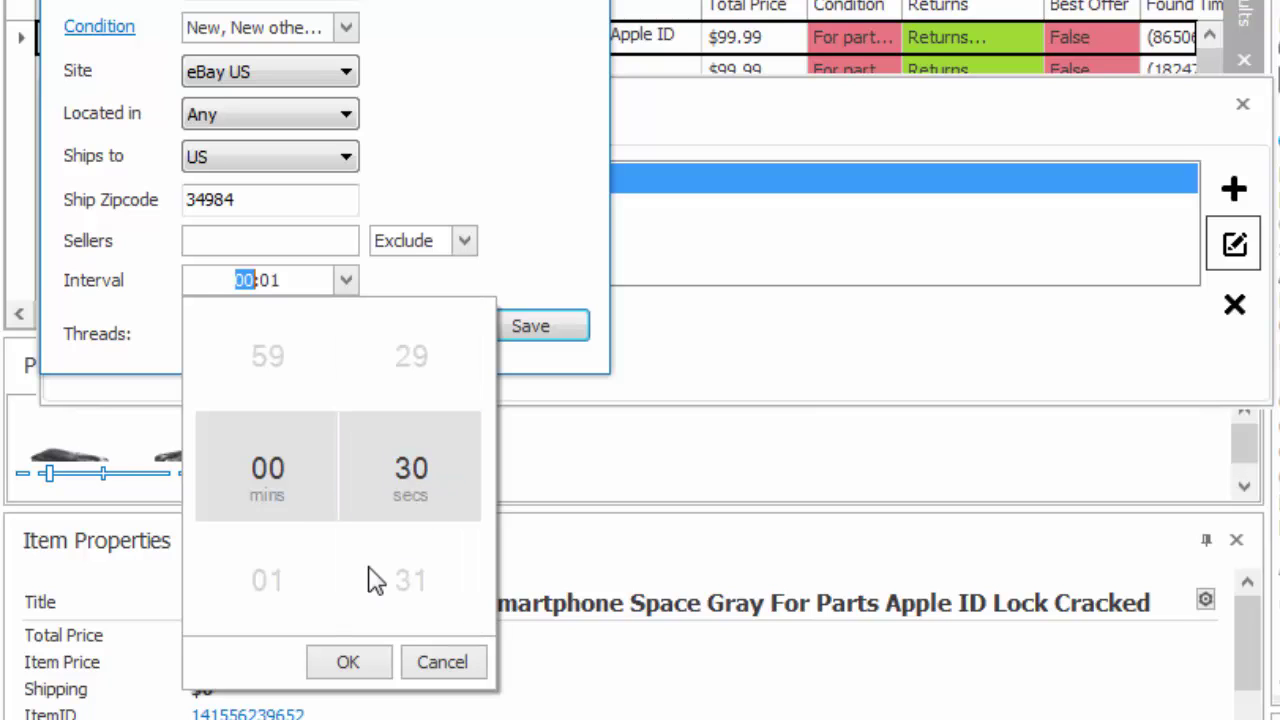
{"action": "left_click", "coordinate": [272, 575]}
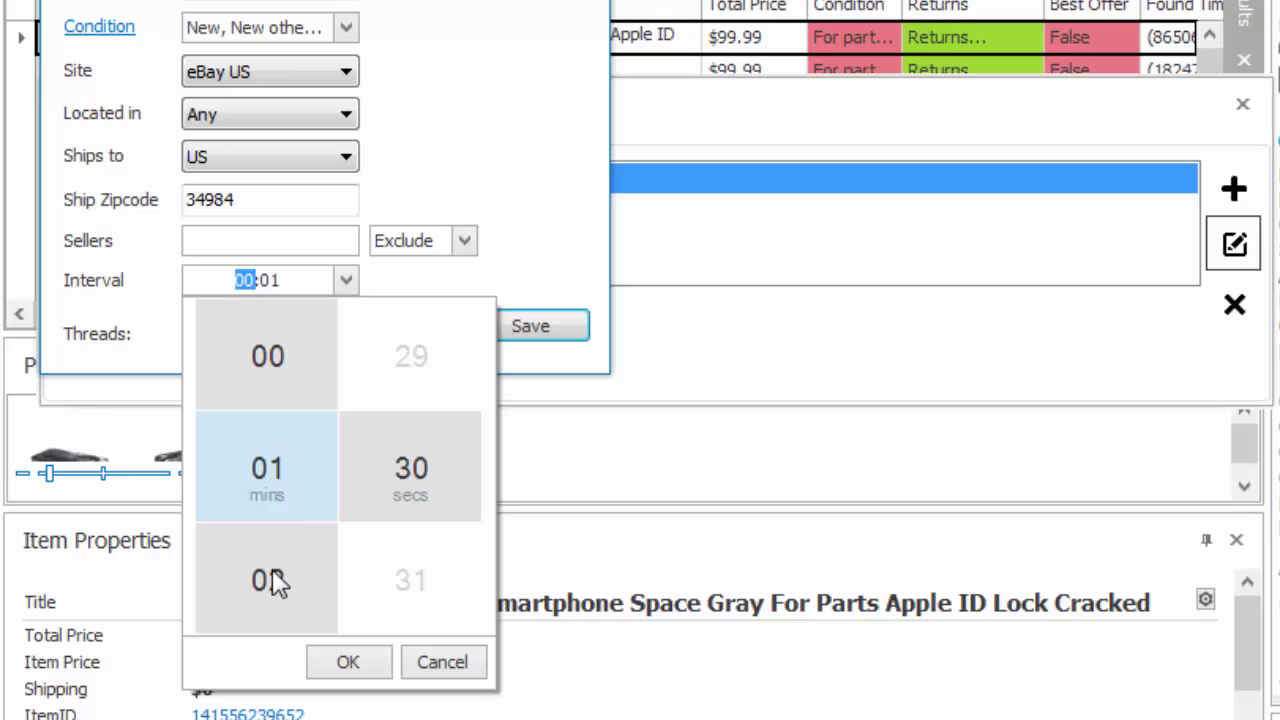
{"action": "left_click", "coordinate": [335, 668]}
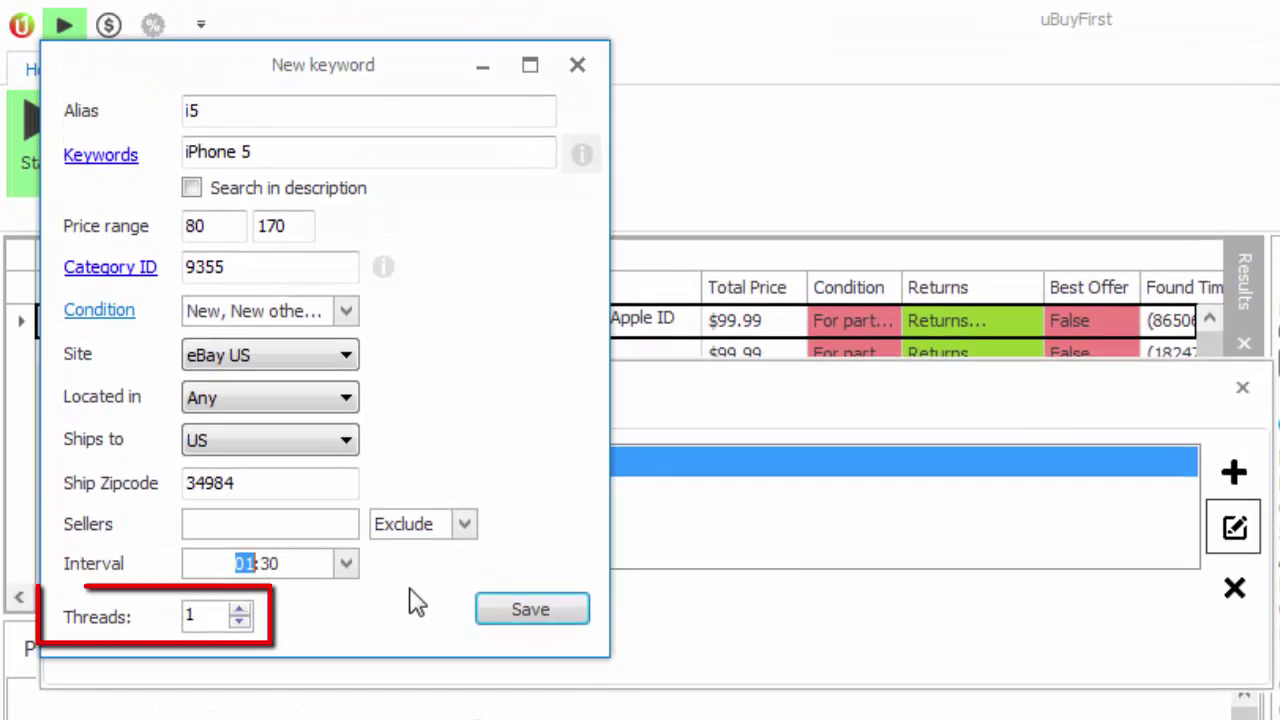
Try raising and lowering the i5 keyword's thread count, and close the keyword settings without saving.
{"action": "left_click", "coordinate": [240, 609]}
{"action": "left_click", "coordinate": [240, 609]}
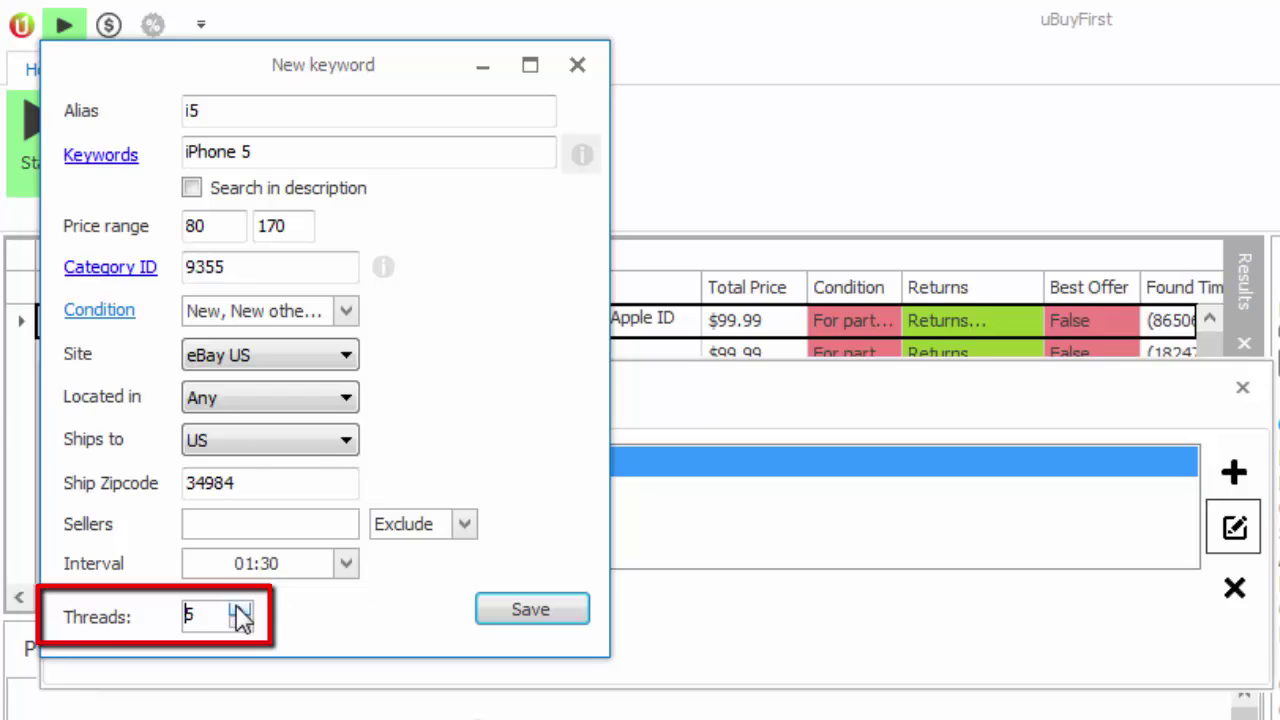
{"action": "double_click", "coordinate": [240, 609]}
{"action": "scroll", "coordinate": [243, 620], "scroll_direction": "up", "scroll_amount": 5}
{"action": "left_click", "coordinate": [240, 622]}
{"action": "double_click", "coordinate": [240, 622]}
{"action": "double_click", "coordinate": [240, 622]}
{"action": "double_click", "coordinate": [240, 622]}
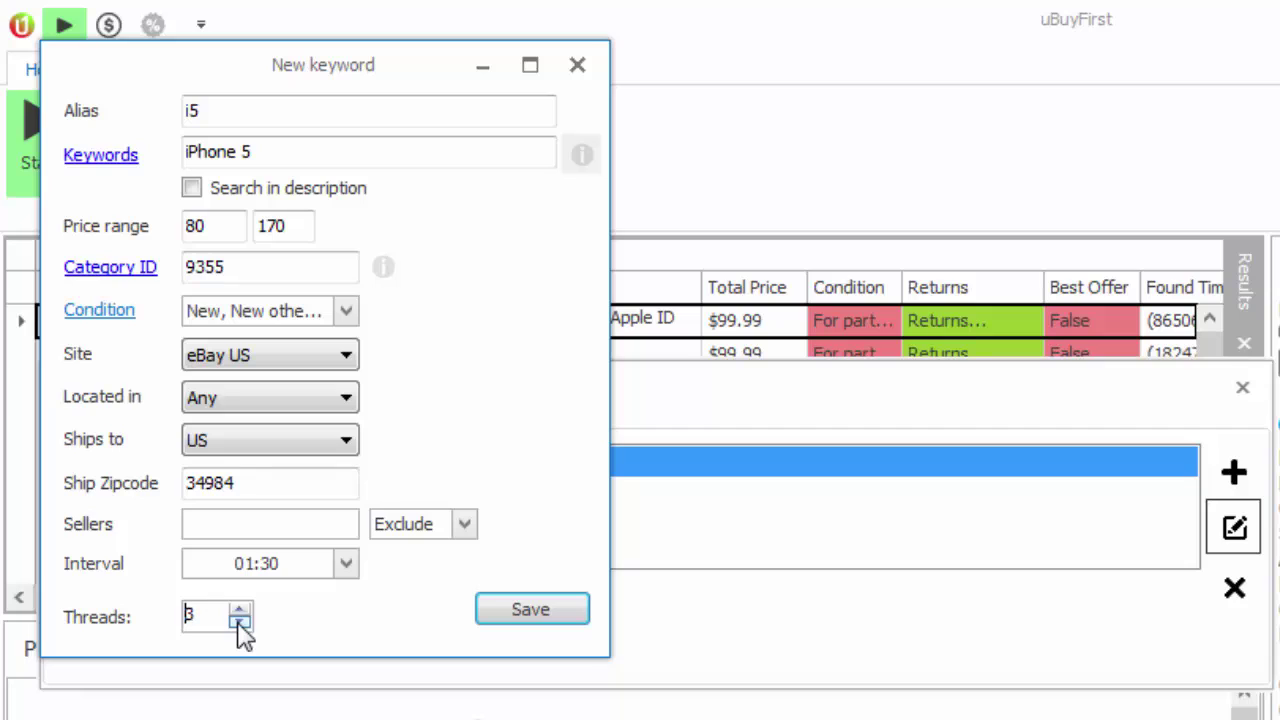
{"action": "left_click", "coordinate": [240, 622]}
{"action": "left_click", "coordinate": [240, 622]}
{"action": "left_click", "coordinate": [578, 67]}
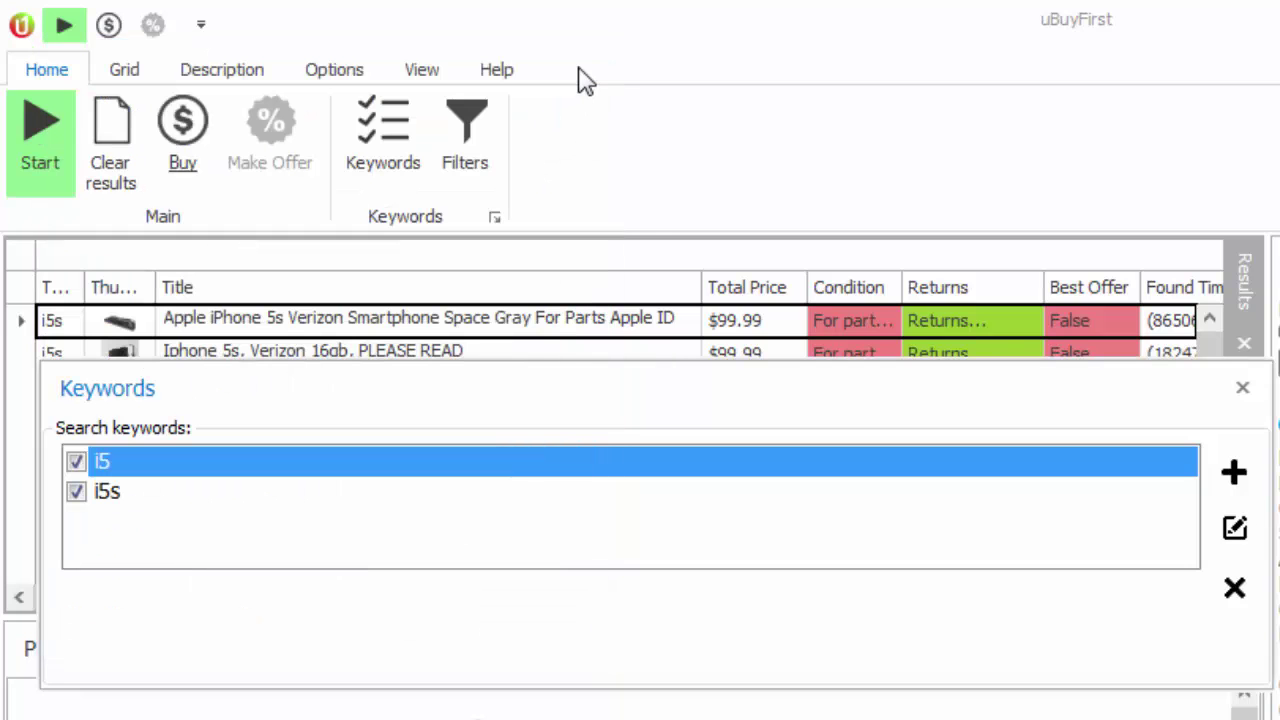
{"action": "left_click", "coordinate": [1242, 387]}
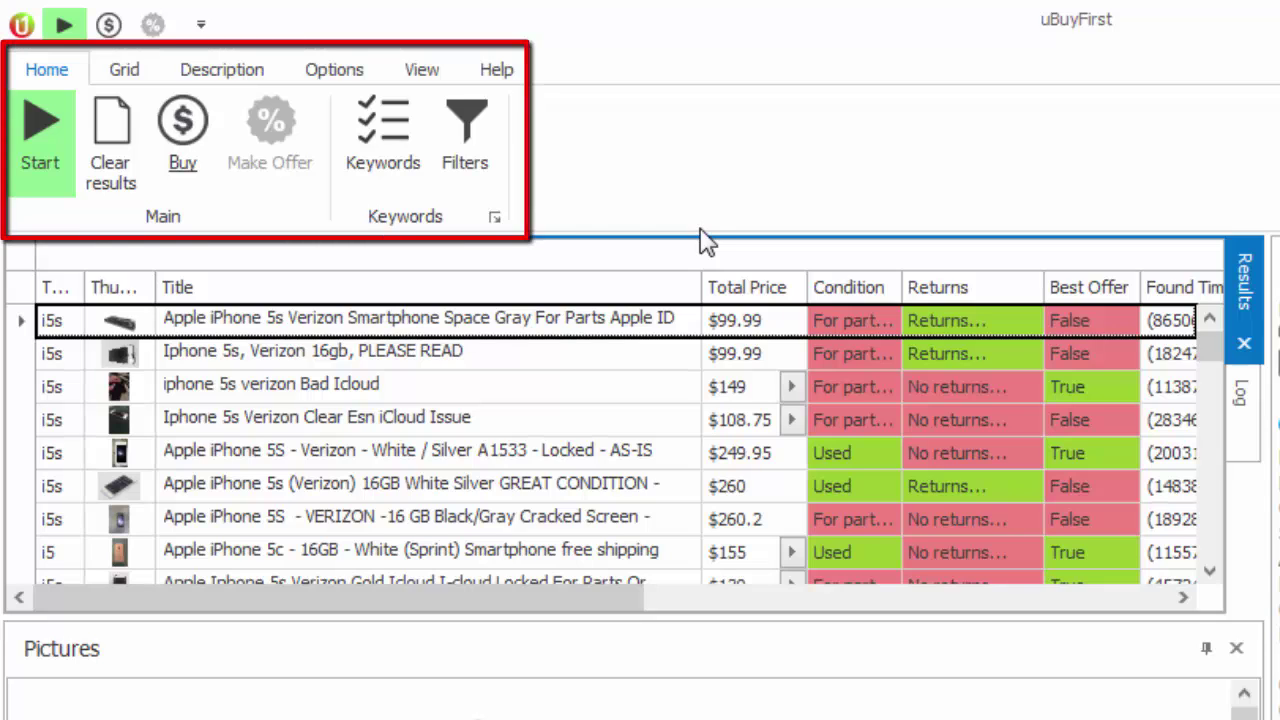
{"action": "left_click", "coordinate": [125, 72]}
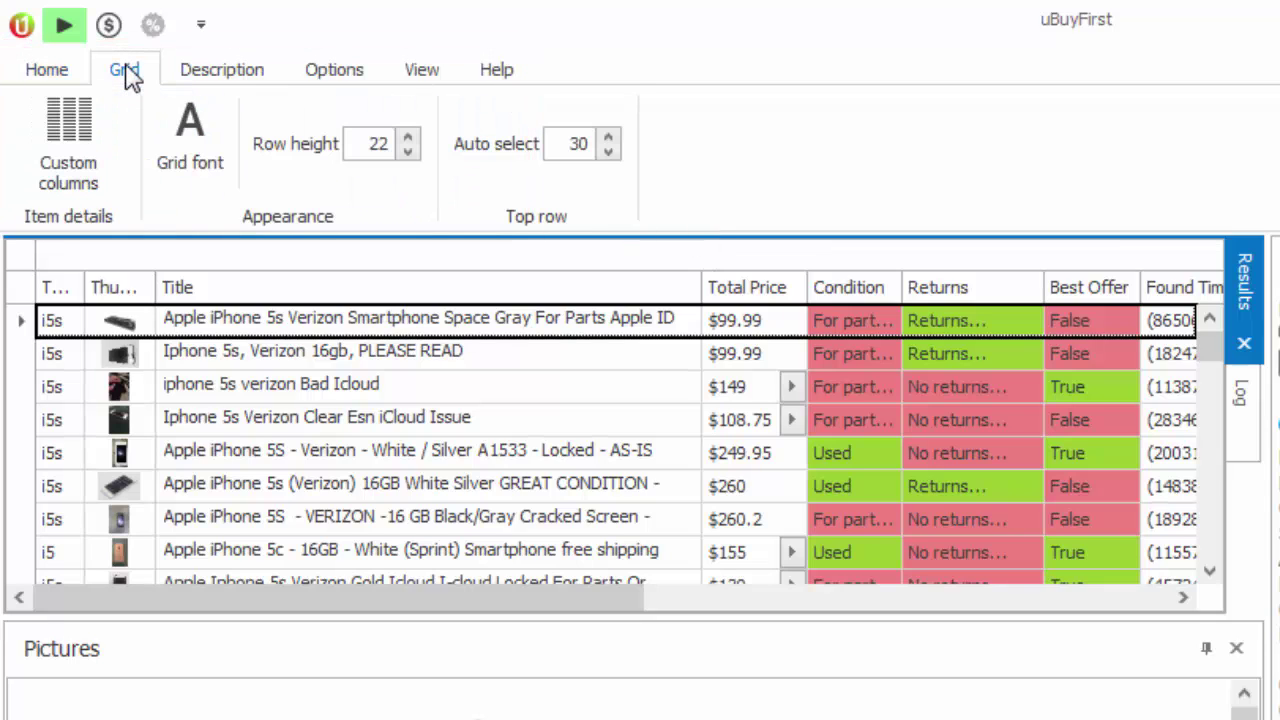
{"action": "left_click", "coordinate": [244, 77]}
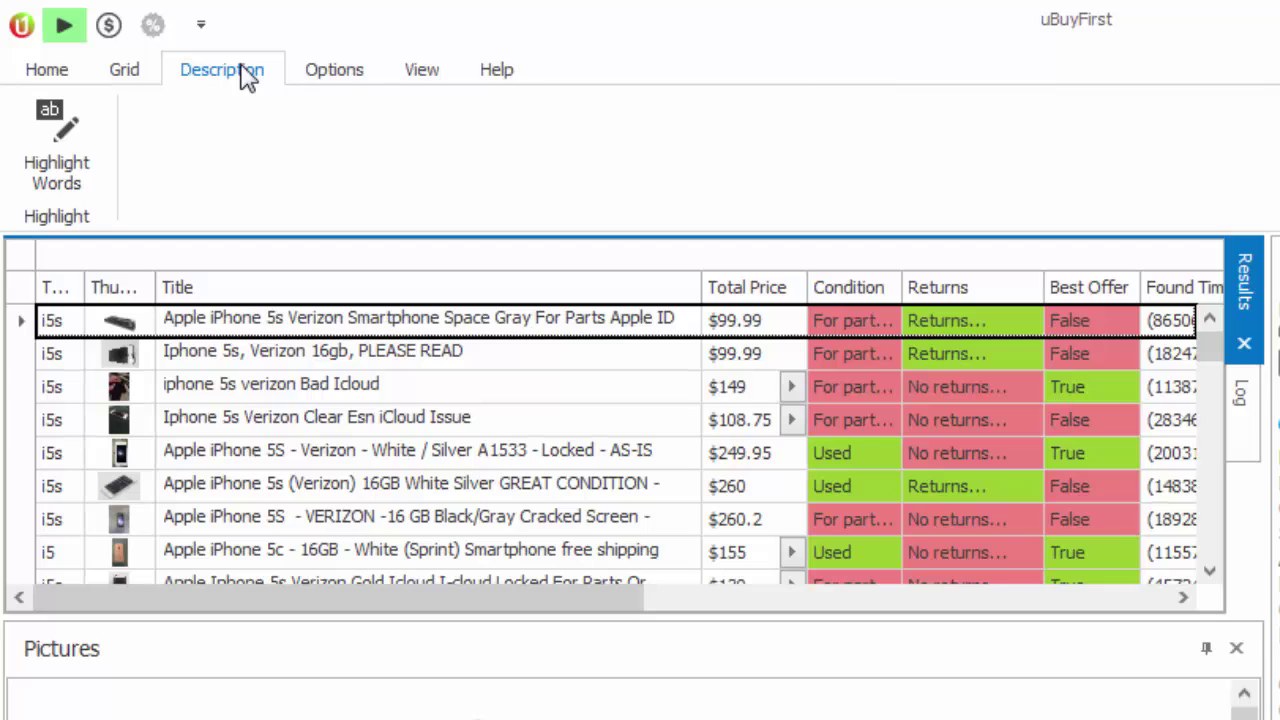
{"action": "left_click", "coordinate": [346, 82]}
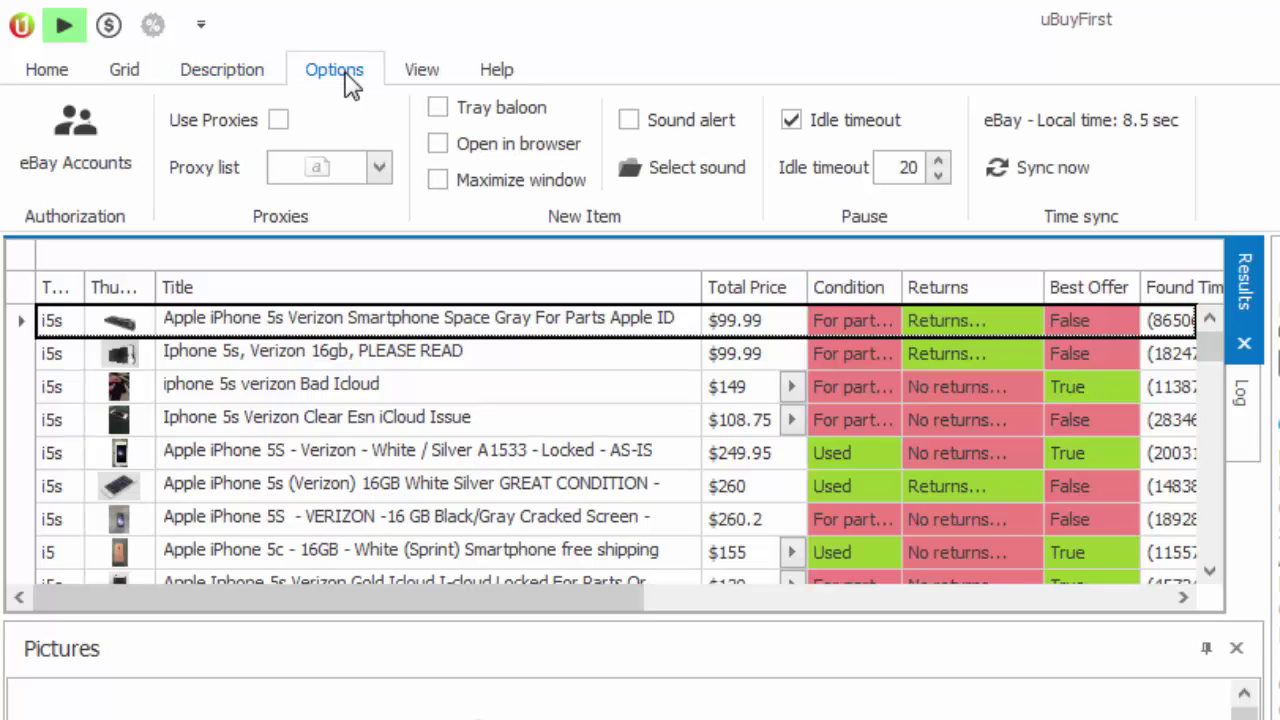
{"action": "left_click", "coordinate": [437, 84]}
{"action": "left_click", "coordinate": [488, 84]}
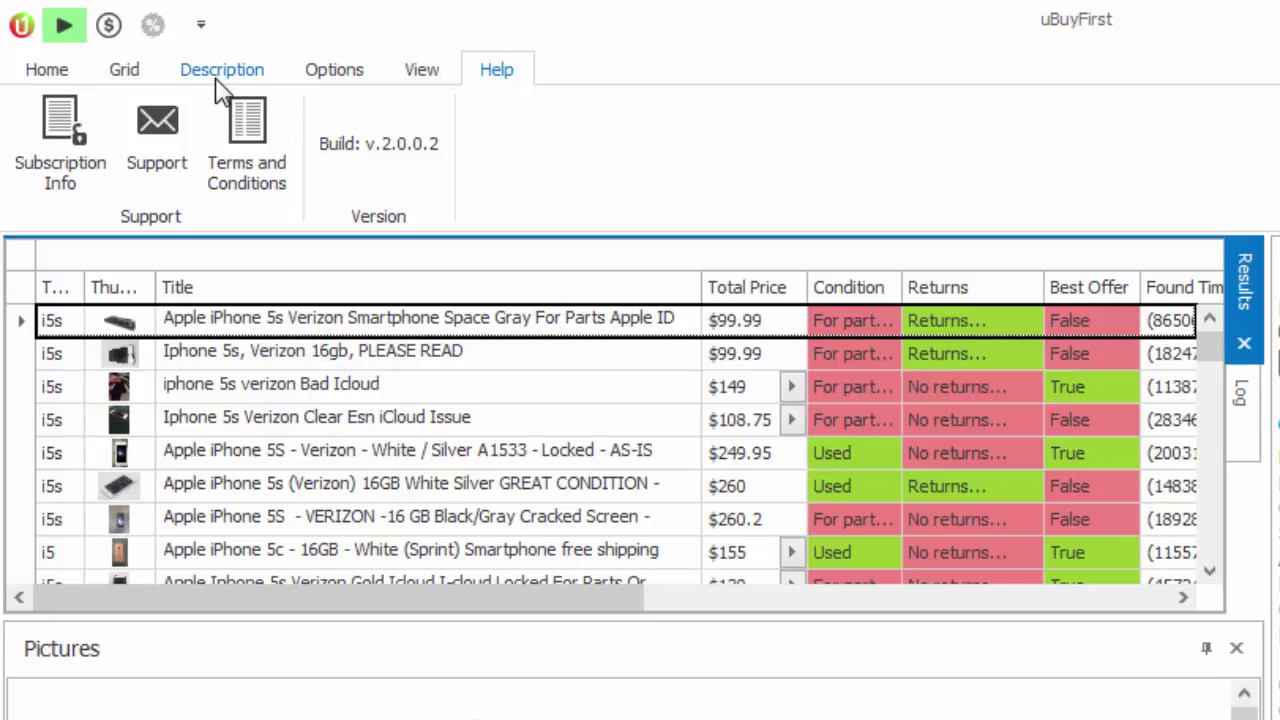
{"action": "left_click", "coordinate": [62, 82]}
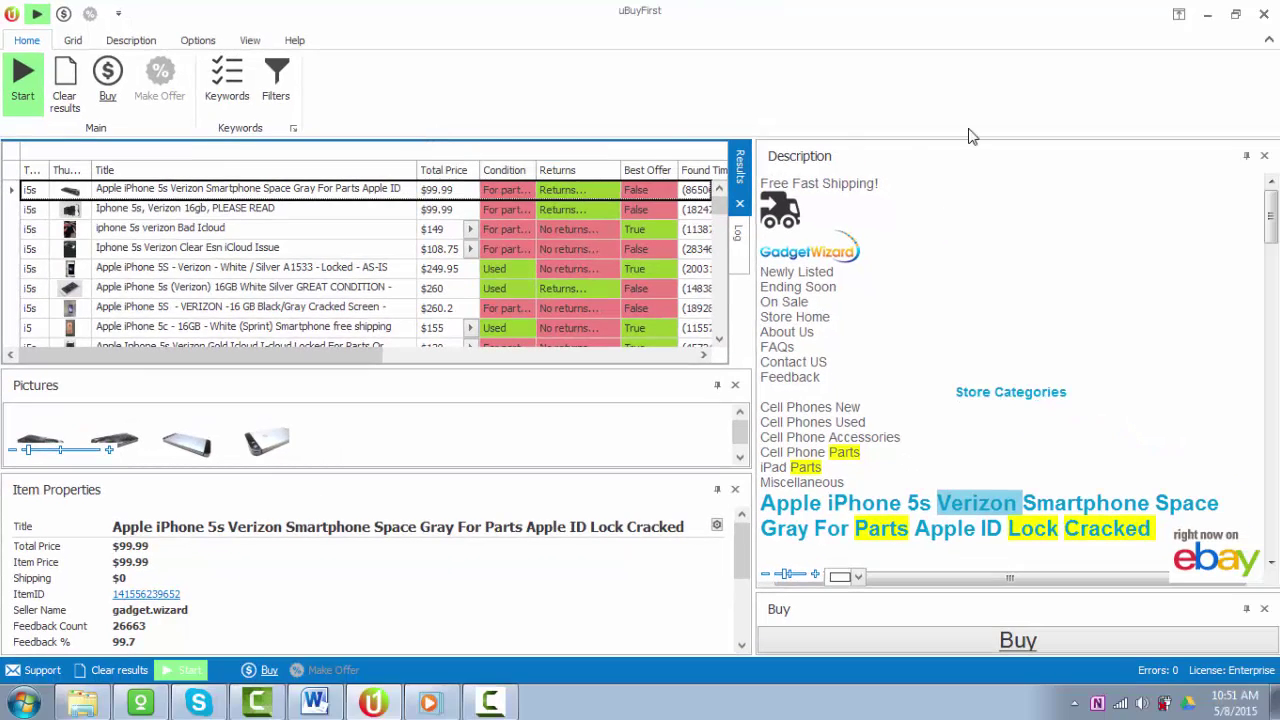
Collapse the ribbon, switch it to auto-hide, and restore the full ribbon display.
{"action": "left_click", "coordinate": [1268, 40]}
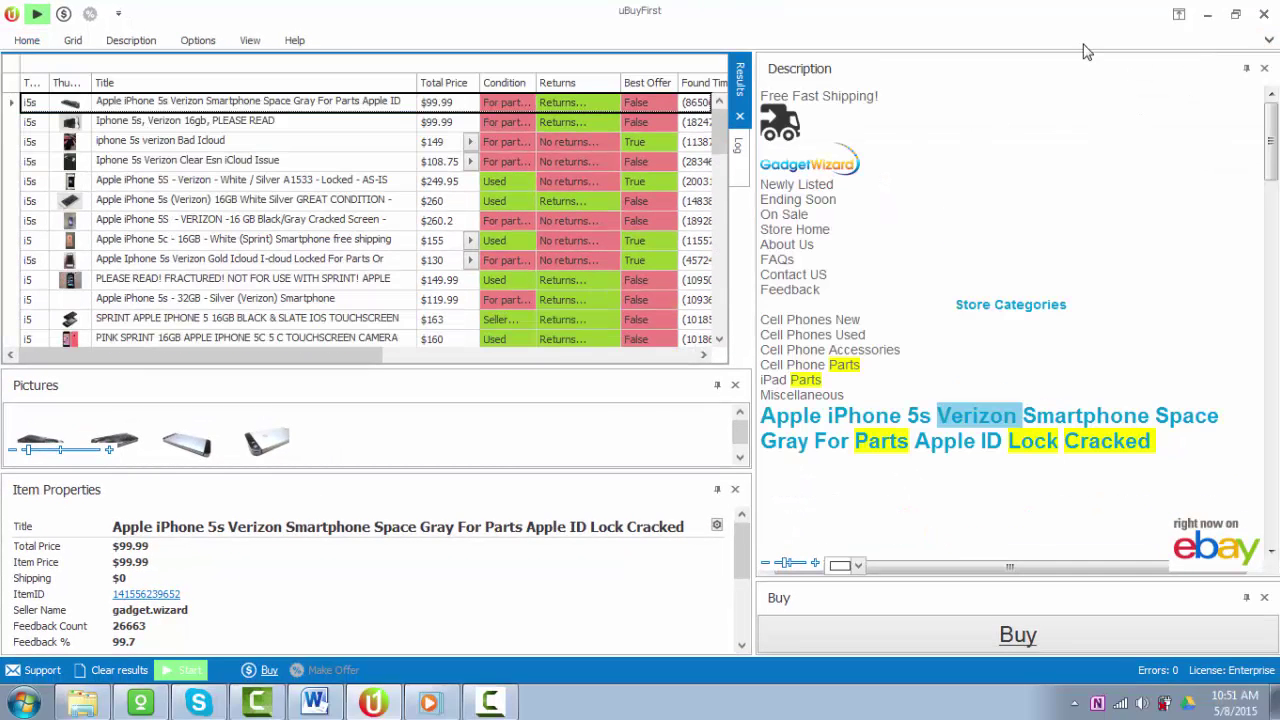
{"action": "left_click", "coordinate": [1178, 14]}
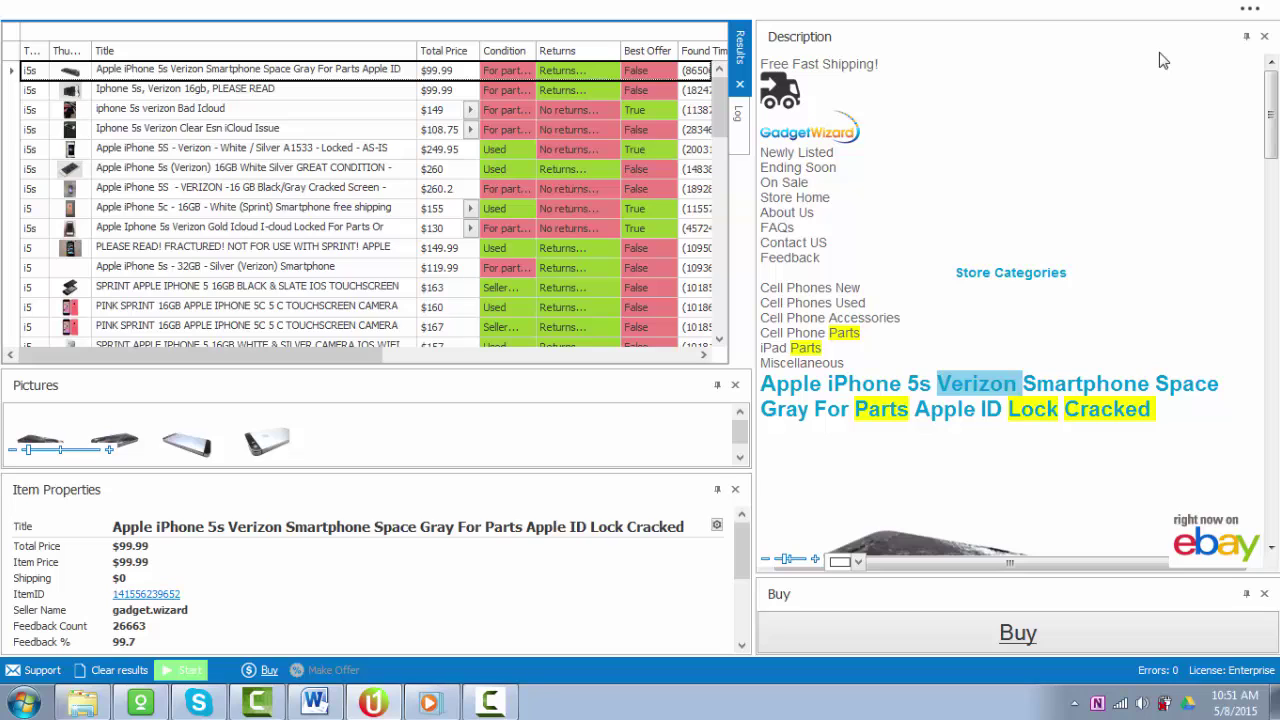
{"action": "mouse_move", "coordinate": [1040, 8]}
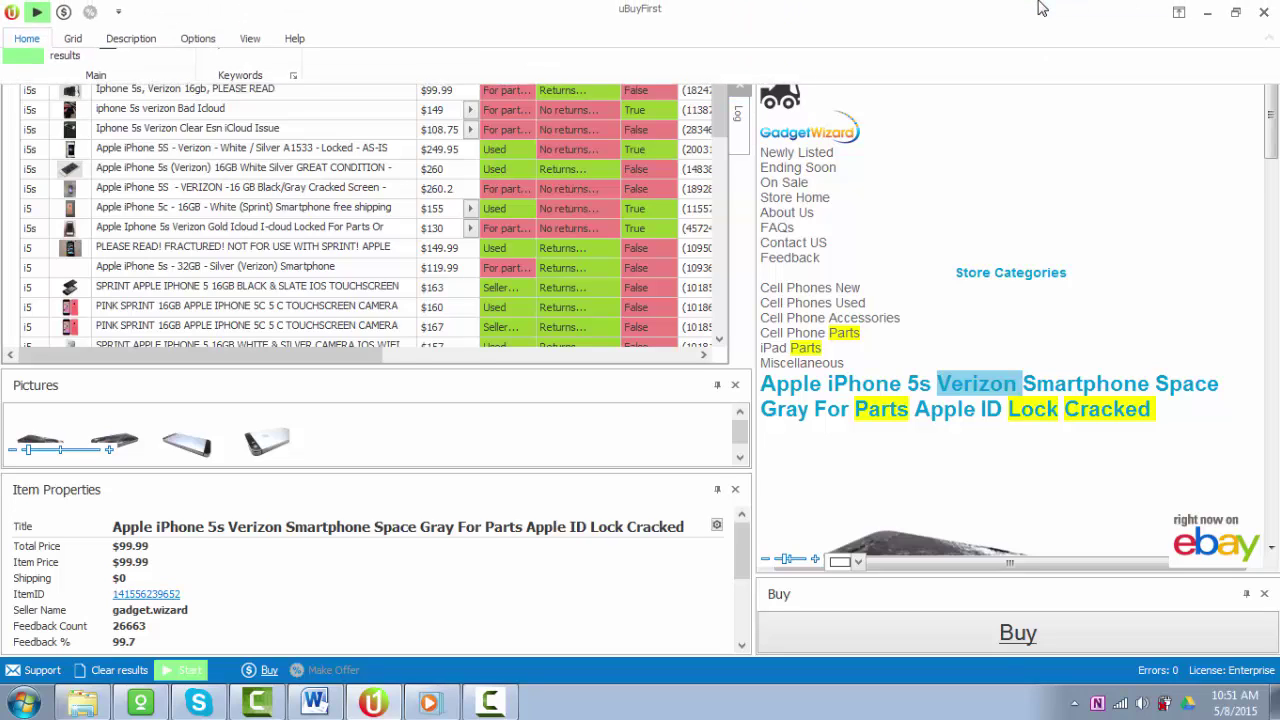
{"action": "left_click", "coordinate": [1179, 15]}
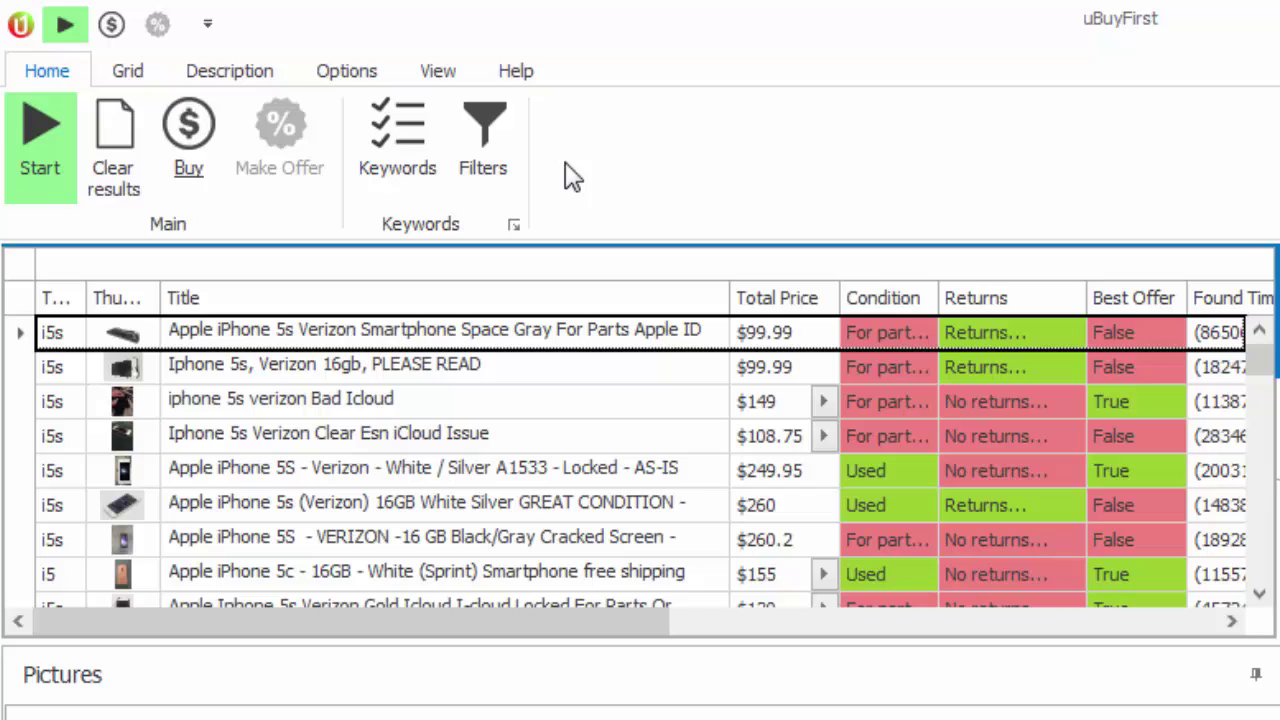
Examine which panels can be shown or hidden and which workspace layouts are available.
{"action": "left_click", "coordinate": [438, 72]}
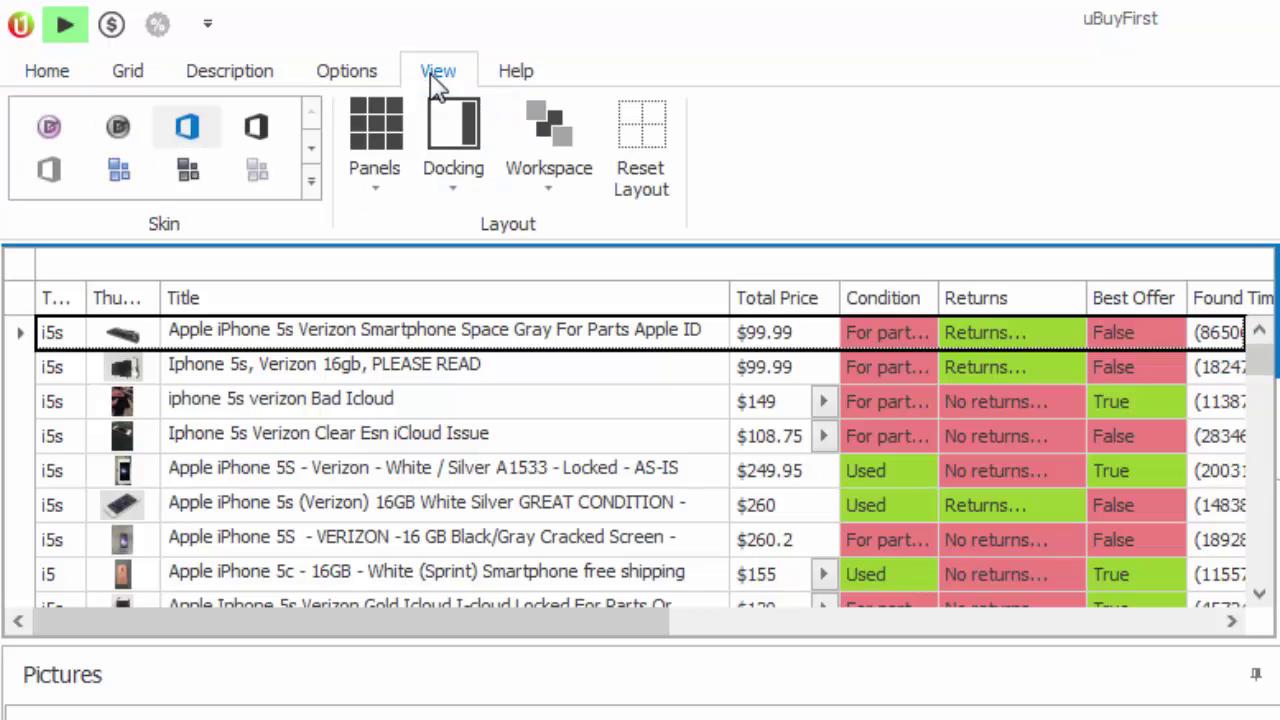
{"action": "left_click", "coordinate": [368, 172]}
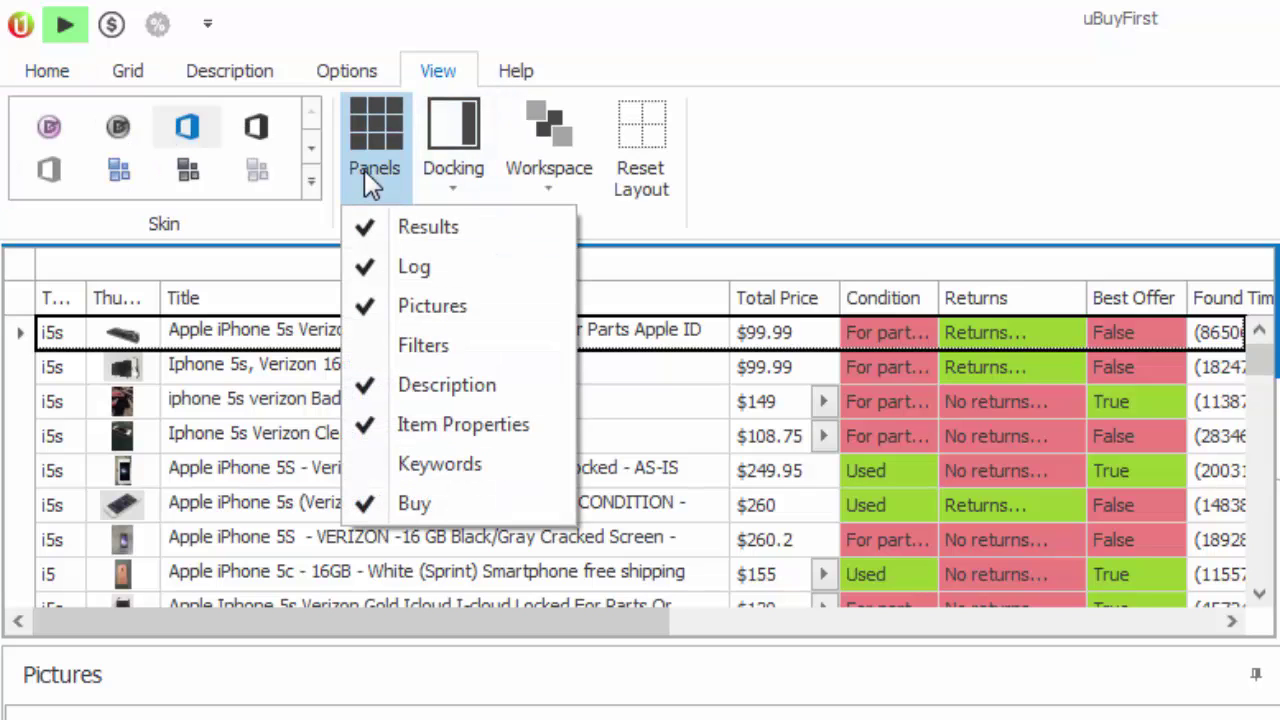
{"action": "left_click", "coordinate": [618, 242]}
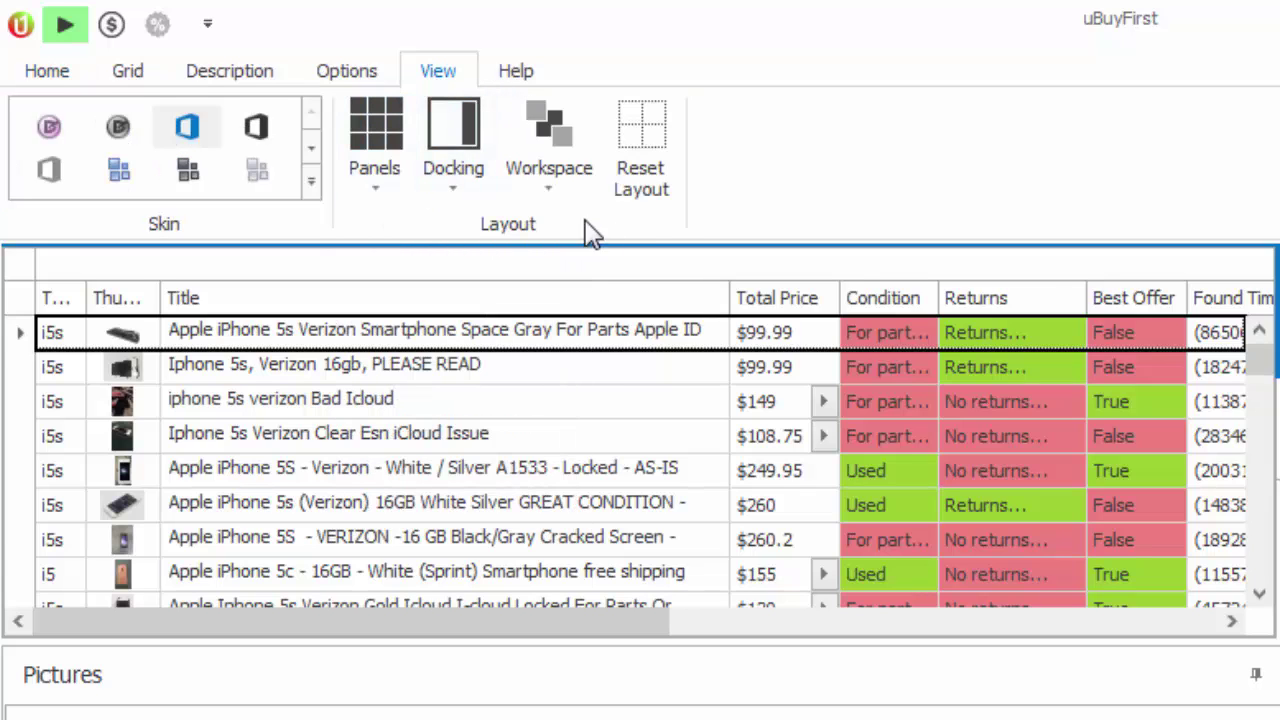
{"action": "left_click", "coordinate": [538, 156]}
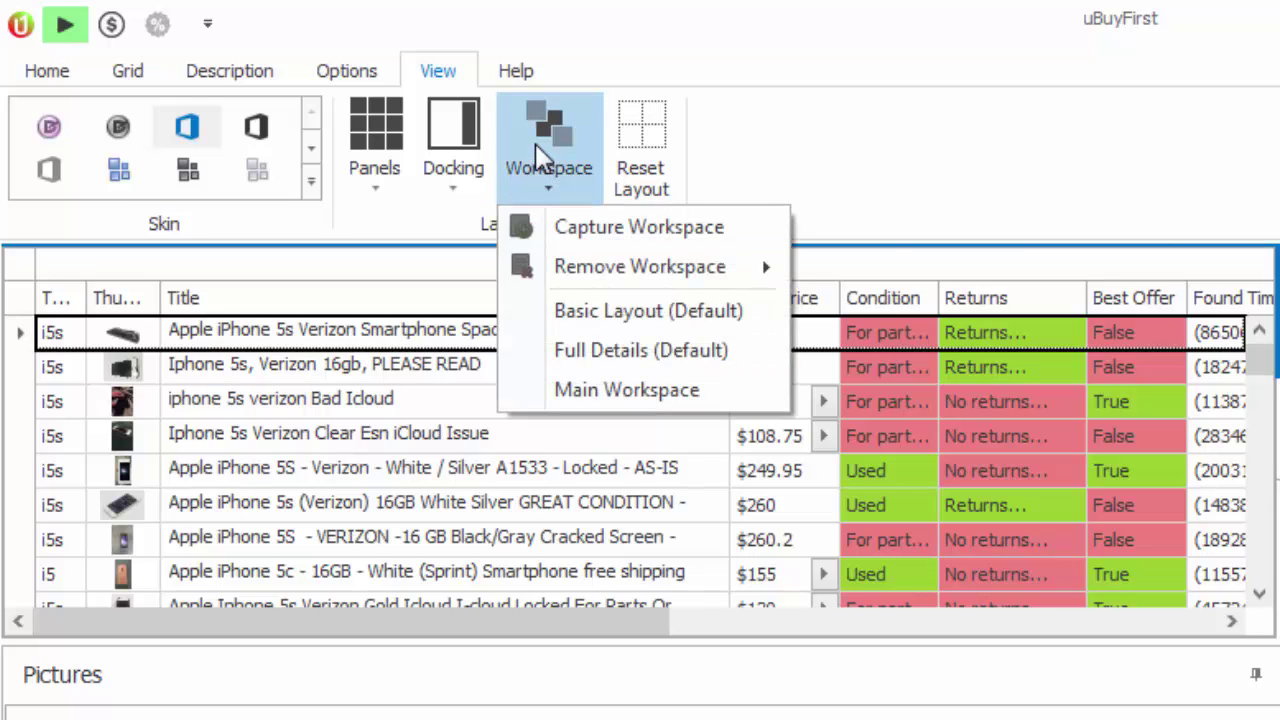
{"action": "left_click", "coordinate": [510, 352]}
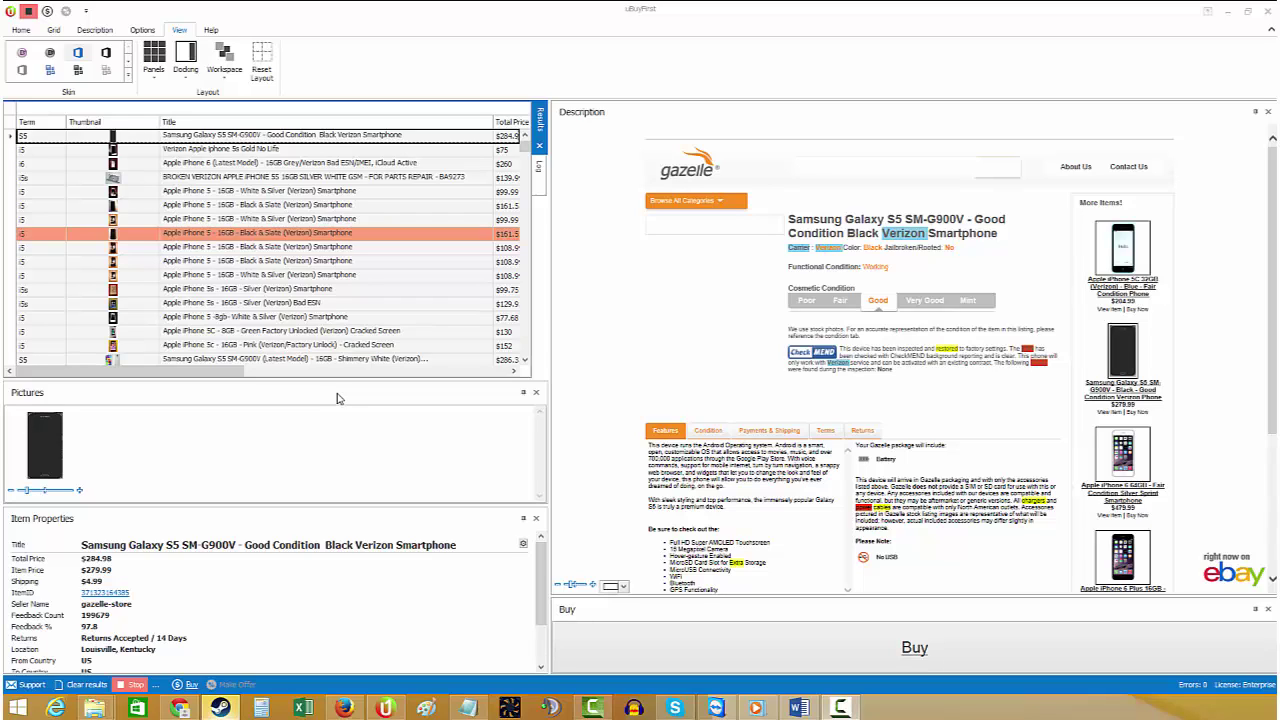
Move the Pictures panel out from beneath the results grid and dock it directly above the Description panel.
{"action": "left_click_drag", "start_coordinate": [335, 399], "coordinate": [643, 122]}
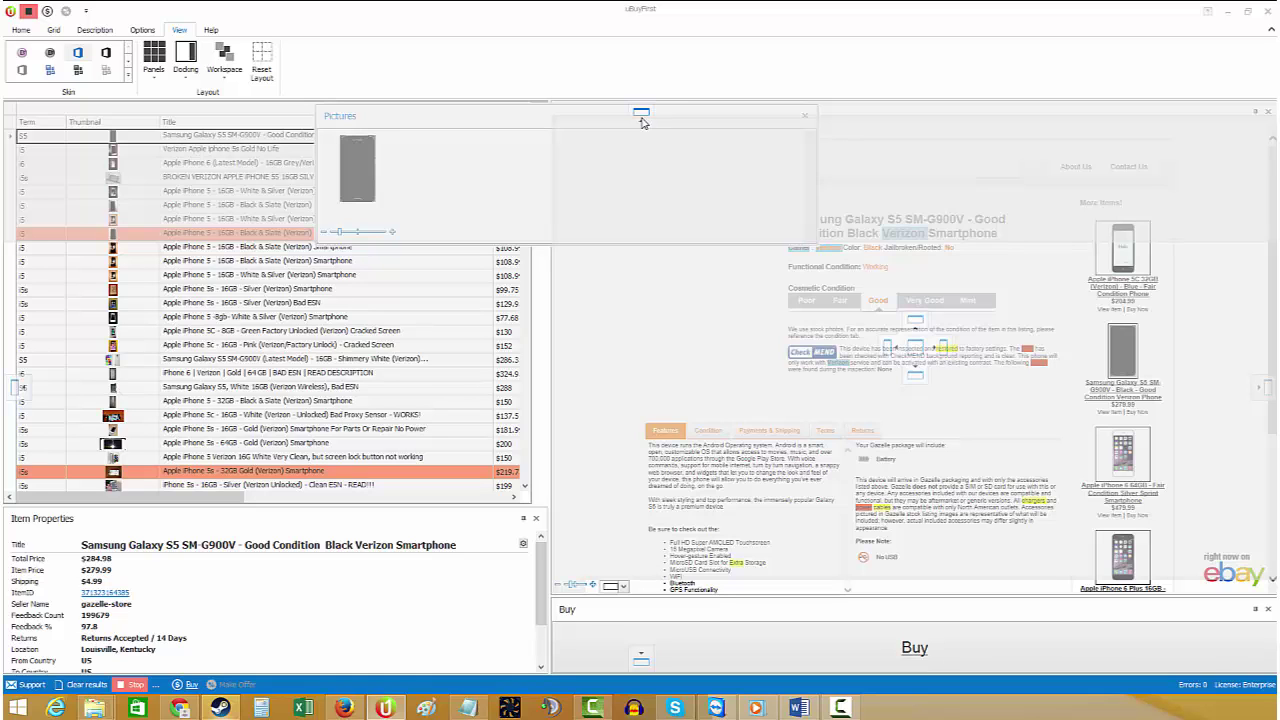
{"action": "left_click_drag", "start_coordinate": [643, 122], "coordinate": [988, 395]}
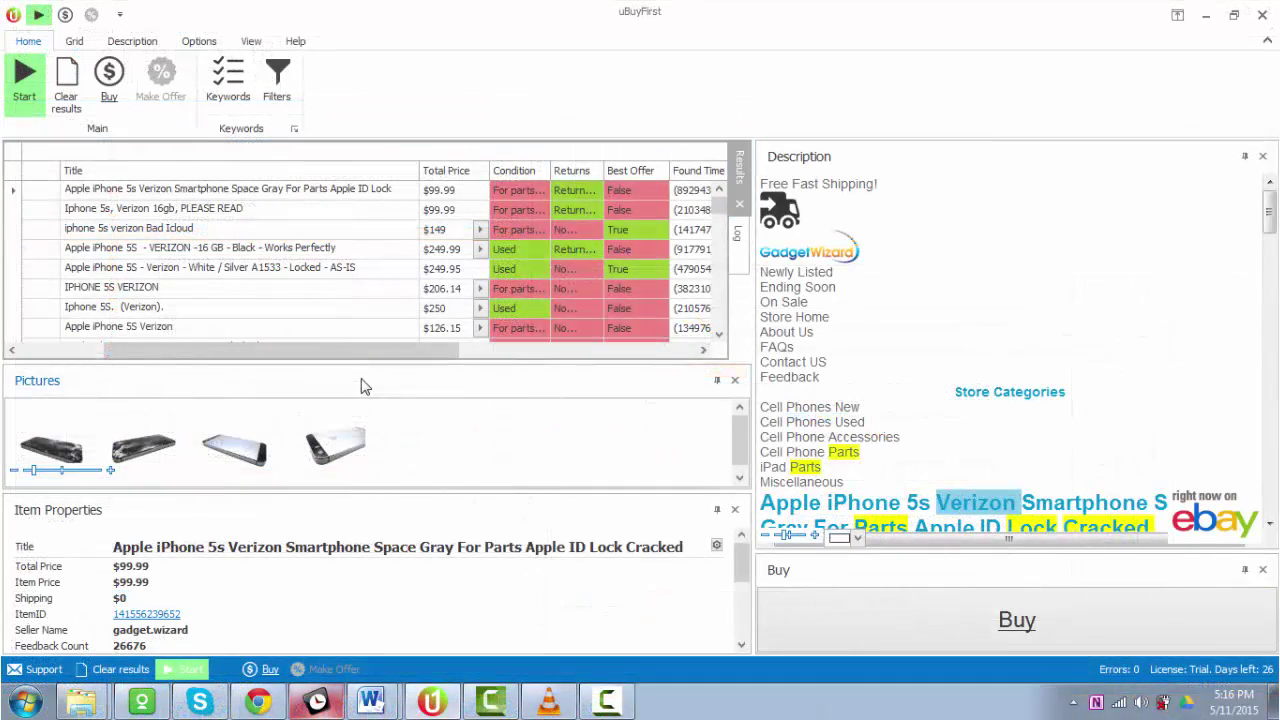
{"action": "left_click_drag", "start_coordinate": [364, 387], "coordinate": [1019, 312]}
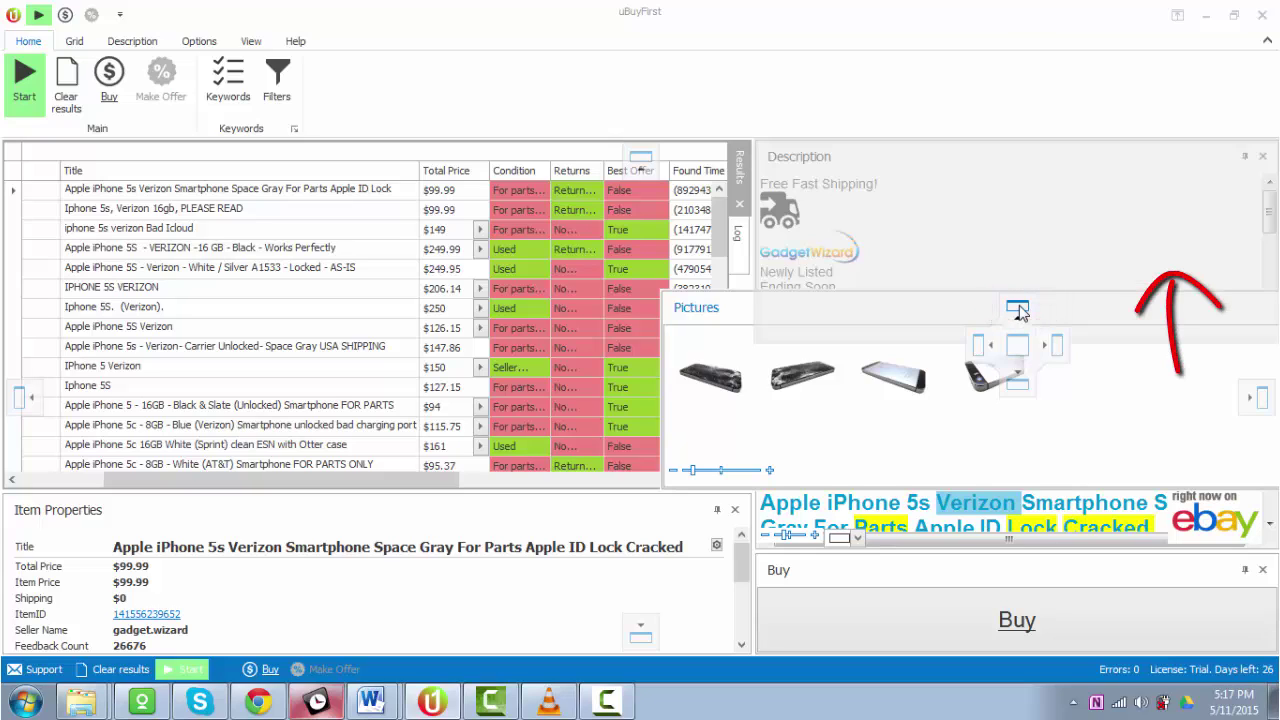
{"action": "left_click_drag", "start_coordinate": [1019, 312], "coordinate": [1021, 313]}
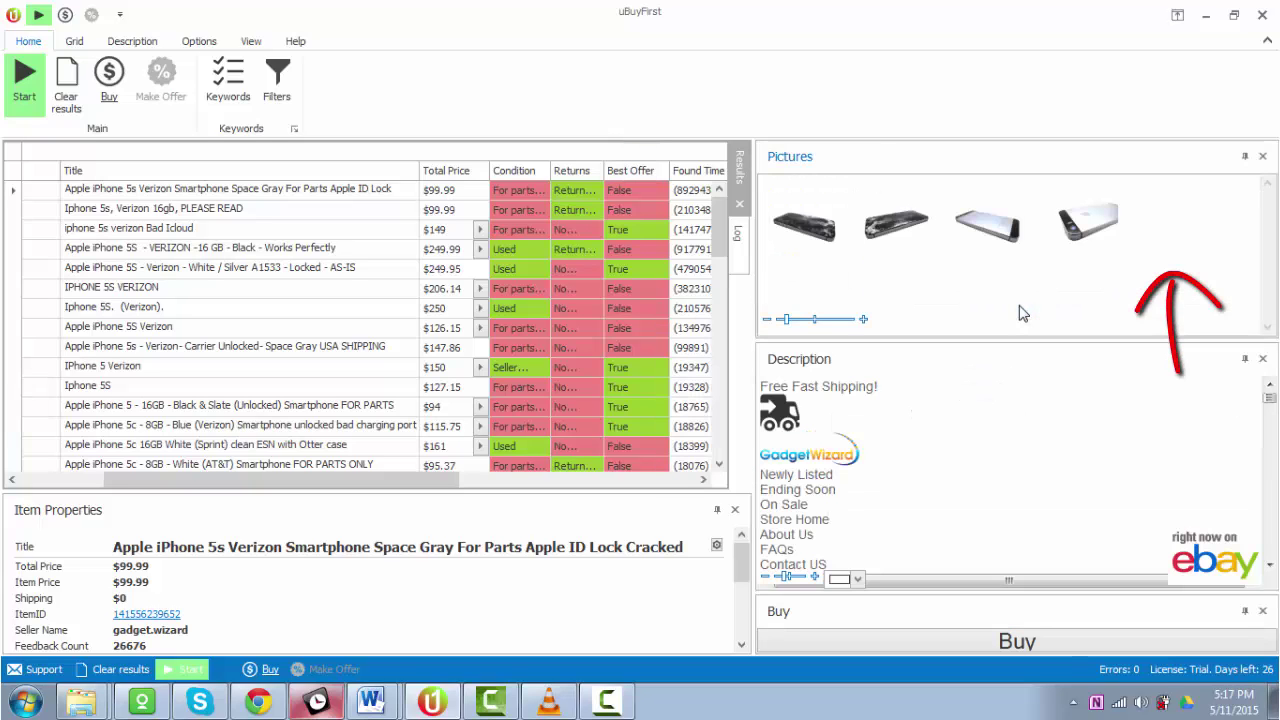
Dock the Buy panel at the base of the results column and Item Properties beneath Description, and adjust the panel heights.
{"action": "mouse_move", "coordinate": [1015, 622]}
{"action": "left_mouse_down"}
{"action": "mouse_move", "coordinate": [362, 417]}
{"action": "mouse_move", "coordinate": [380, 395]}
{"action": "mouse_move", "coordinate": [366, 500]}
{"action": "mouse_move", "coordinate": [378, 617]}
{"action": "left_mouse_up"}
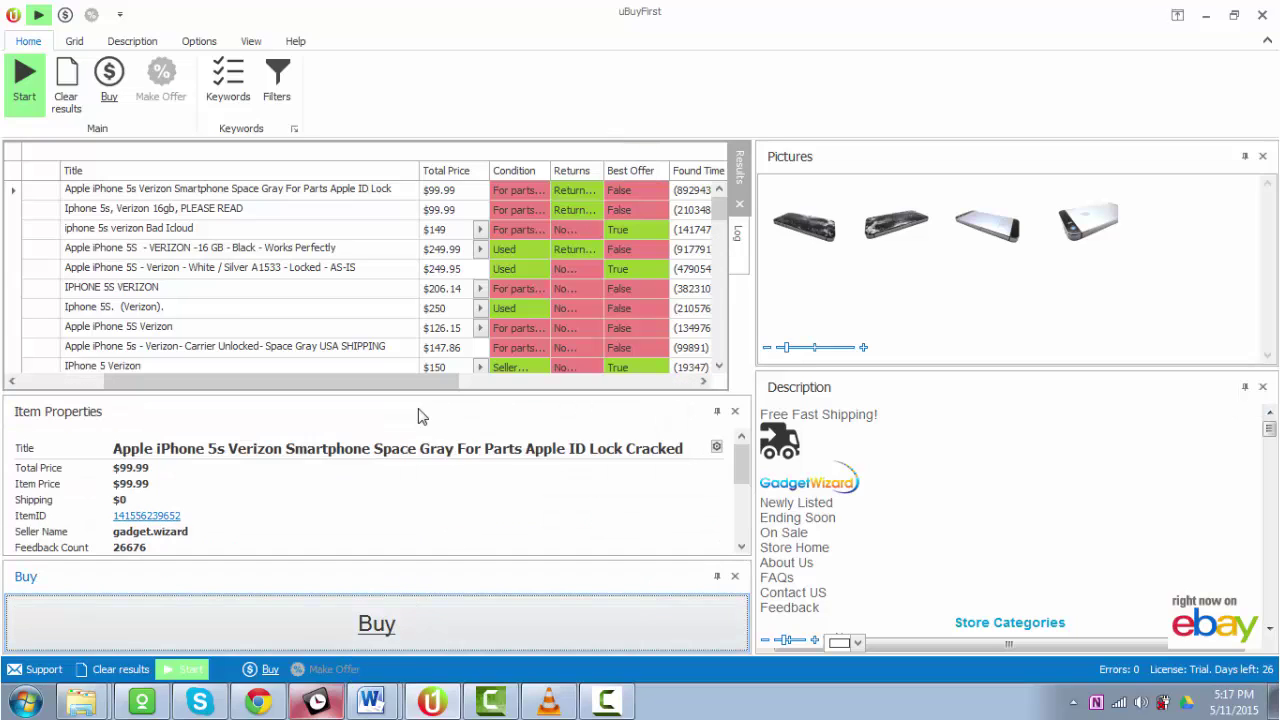
{"action": "left_click_drag", "start_coordinate": [415, 411], "coordinate": [1020, 556]}
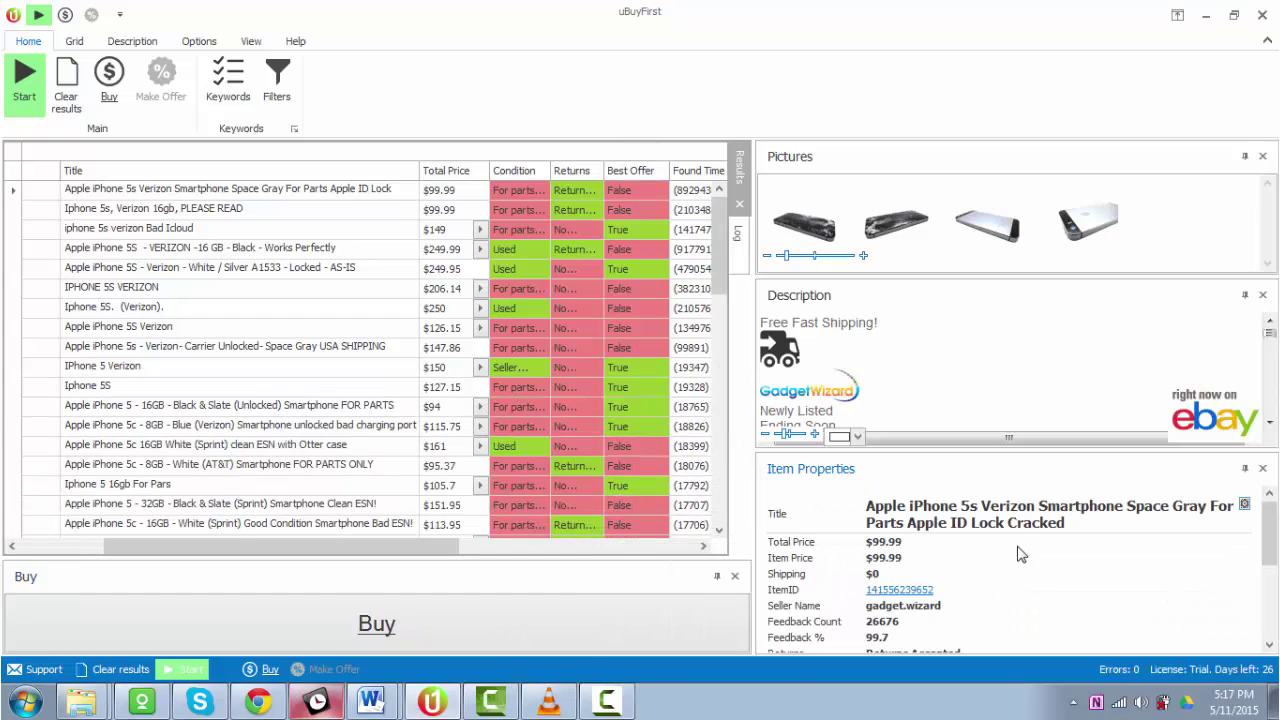
{"action": "left_click_drag", "start_coordinate": [1009, 277], "coordinate": [1009, 264]}
{"action": "left_click_drag", "start_coordinate": [1012, 452], "coordinate": [1012, 478]}
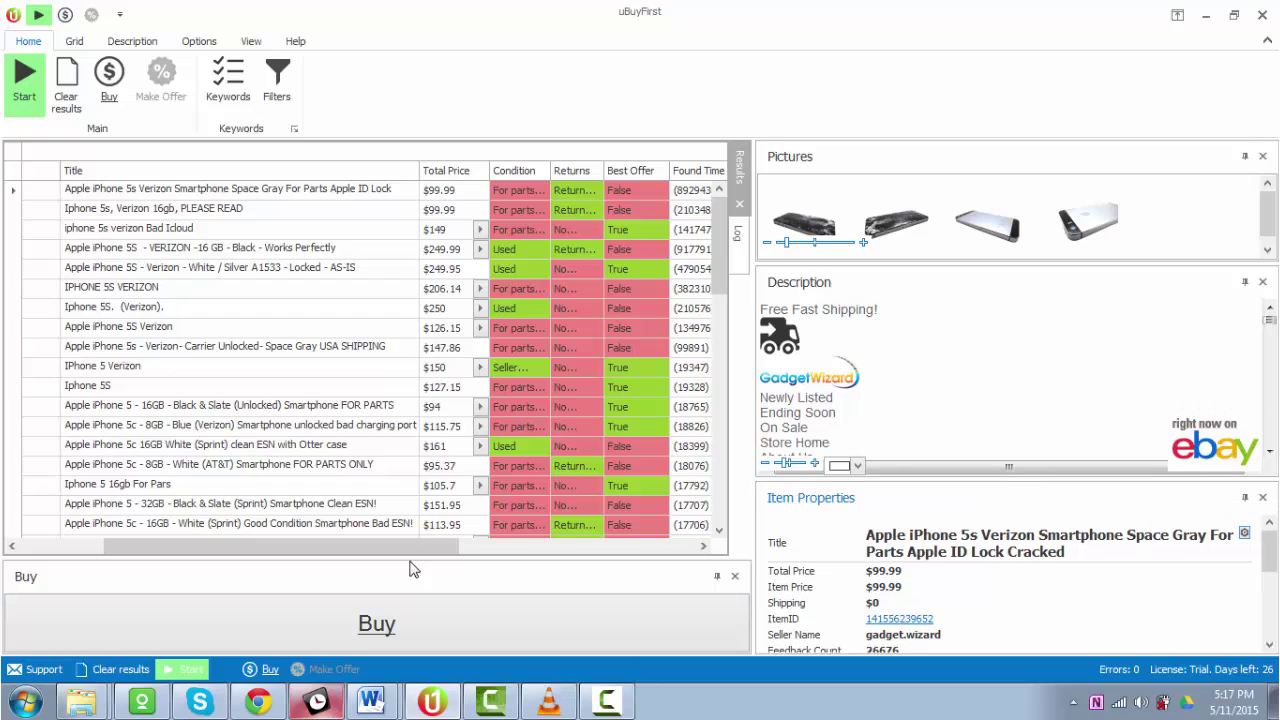
{"action": "left_click_drag", "start_coordinate": [413, 560], "coordinate": [417, 525]}
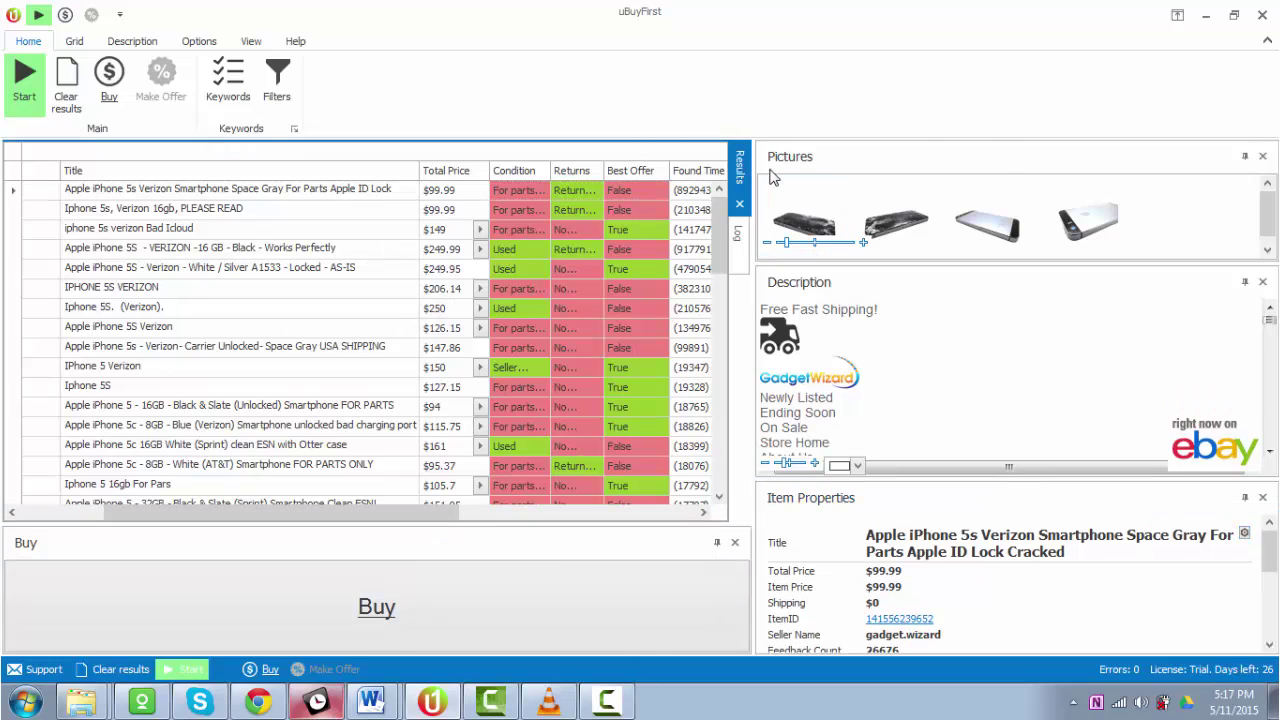
Dock Results full-width above the other panels and Pictures as a tab beside Log, widening the Description and Item Properties column.
{"action": "left_click_drag", "start_coordinate": [739, 165], "coordinate": [641, 163]}
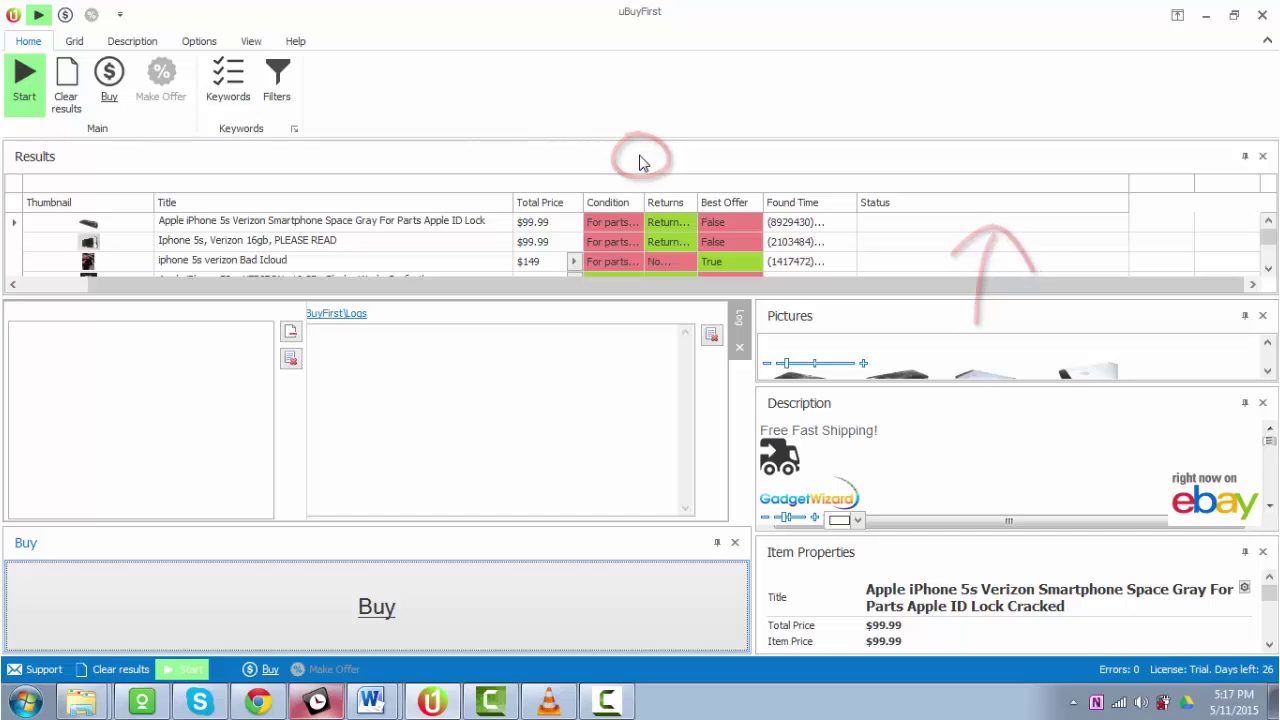
{"action": "left_click_drag", "start_coordinate": [914, 320], "coordinate": [375, 416]}
{"action": "left_click_drag", "start_coordinate": [394, 530], "coordinate": [394, 519]}
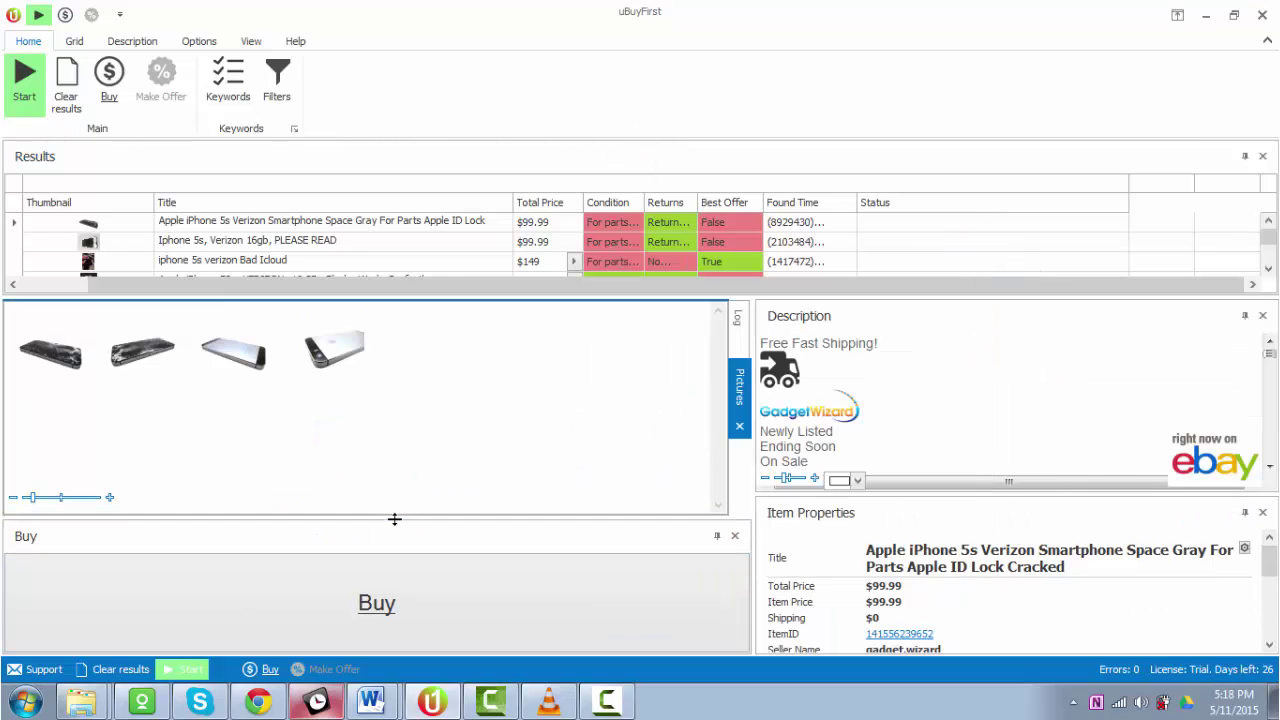
{"action": "left_click_drag", "start_coordinate": [753, 316], "coordinate": [489, 329]}
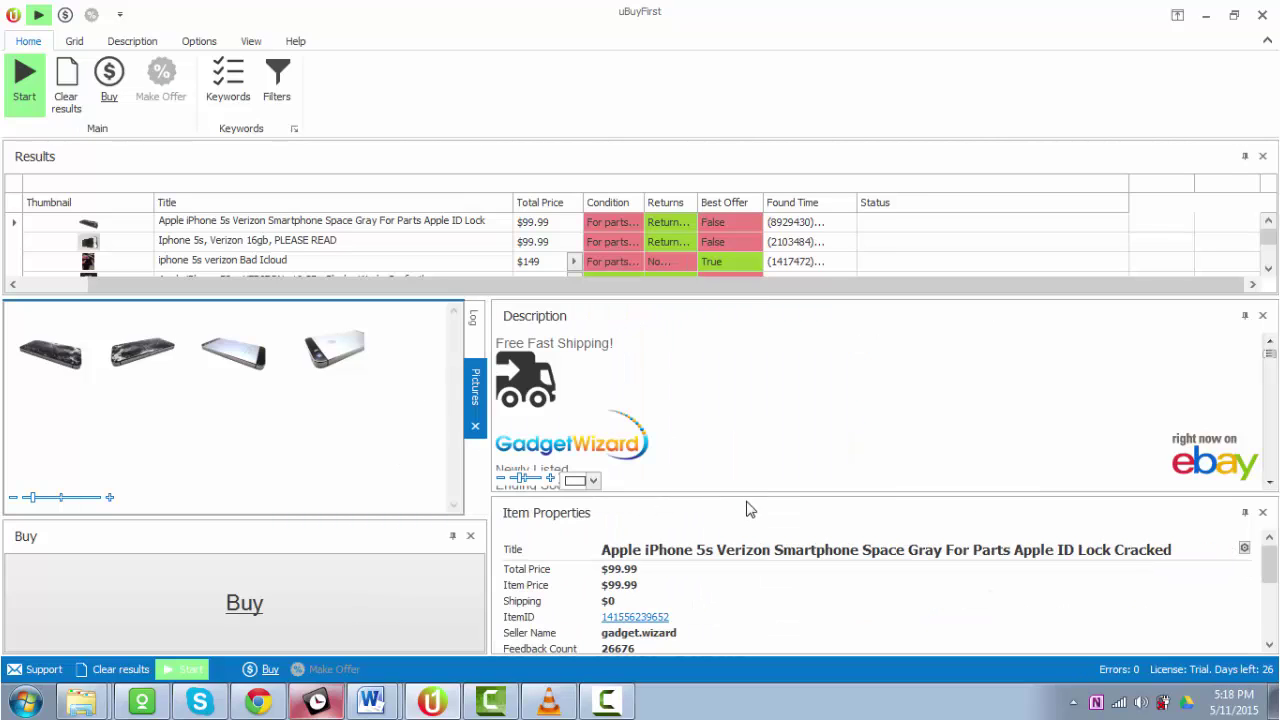
{"action": "left_click_drag", "start_coordinate": [757, 503], "coordinate": [756, 518]}
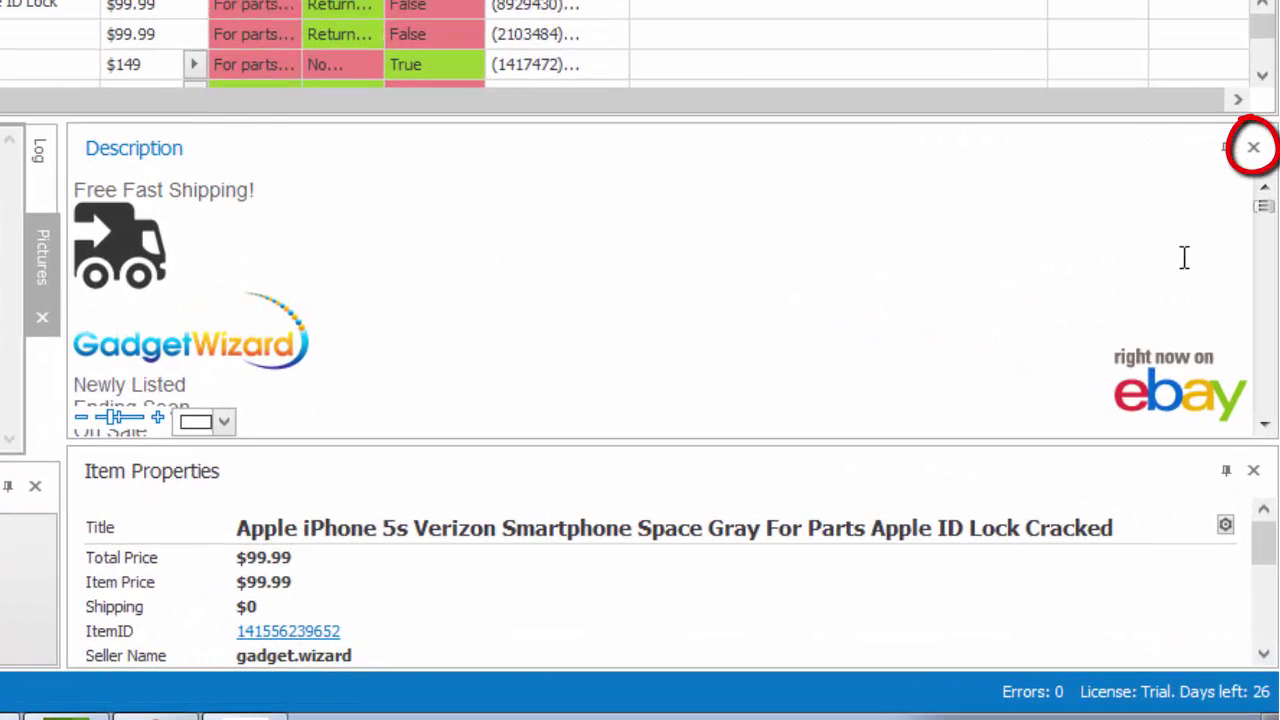
Close the Description panel.
{"action": "left_click", "coordinate": [1253, 150]}
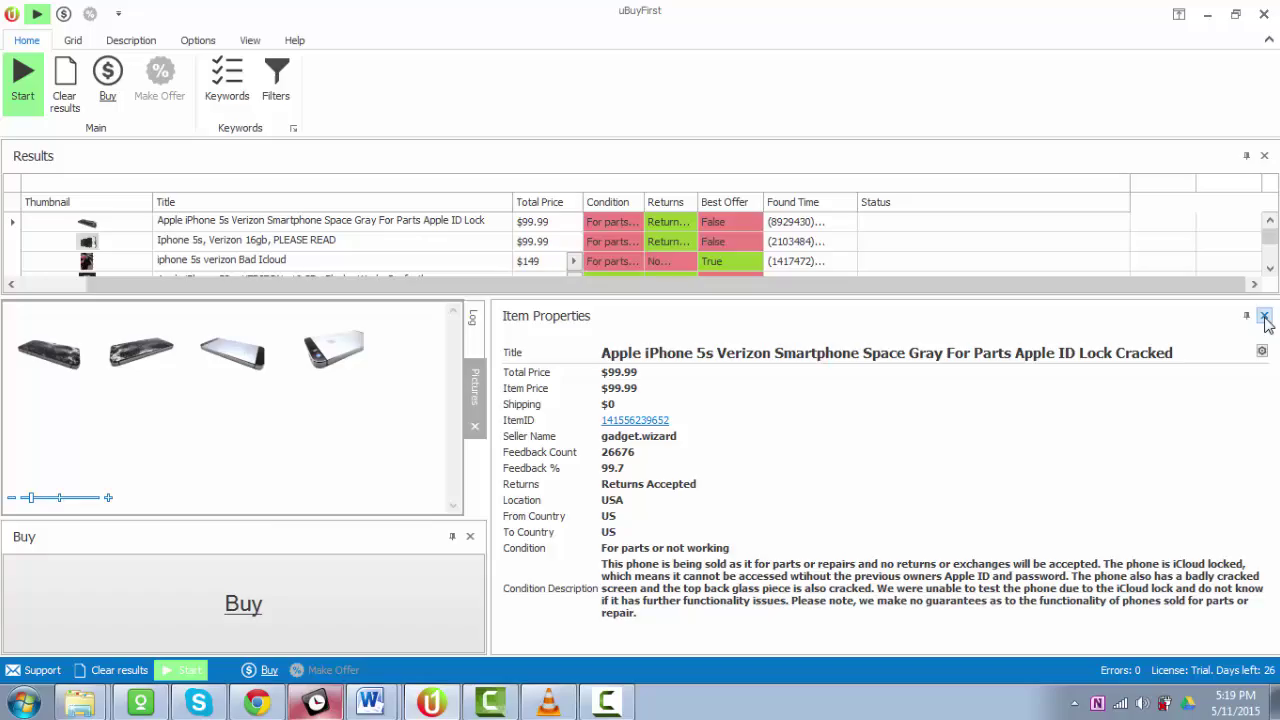
{"action": "left_click", "coordinate": [1262, 281]}
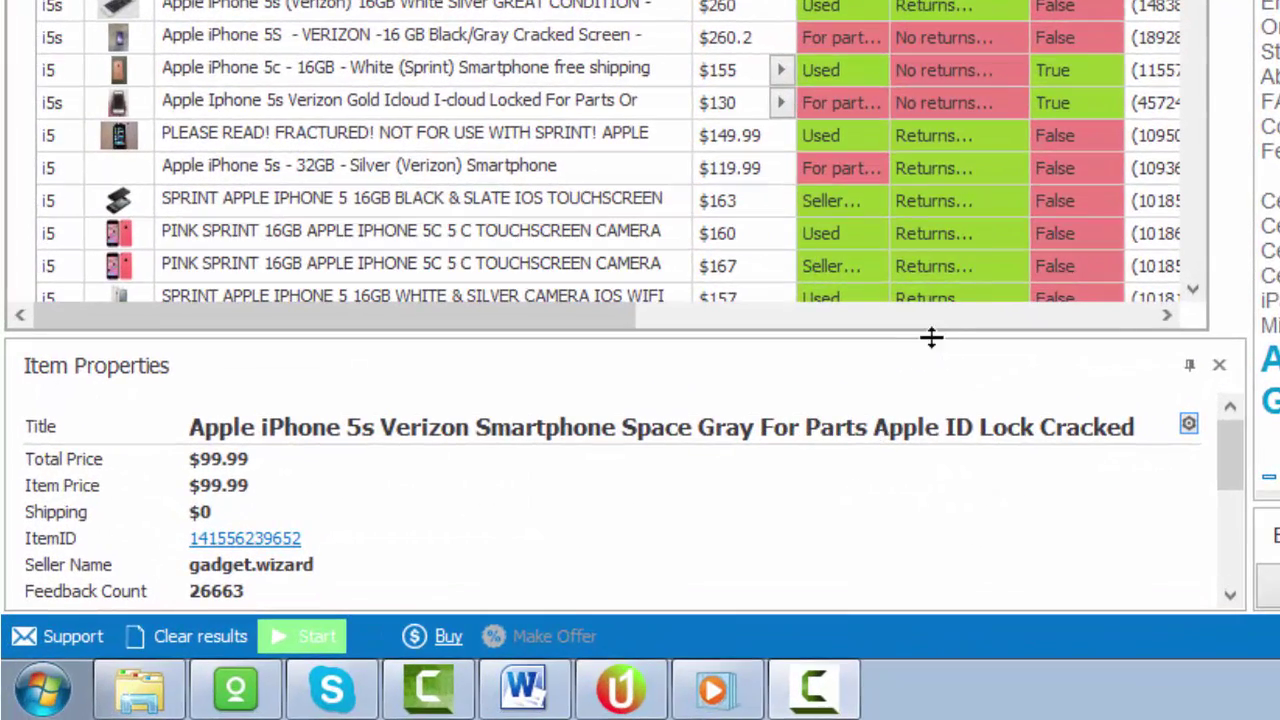
Enlarge the Item Properties panel and open its layout customization window, moved clear and expanded to a larger size.
{"action": "left_click_drag", "start_coordinate": [790, 395], "coordinate": [805, 313]}
{"action": "left_click_drag", "start_coordinate": [948, 241], "coordinate": [954, 231]}
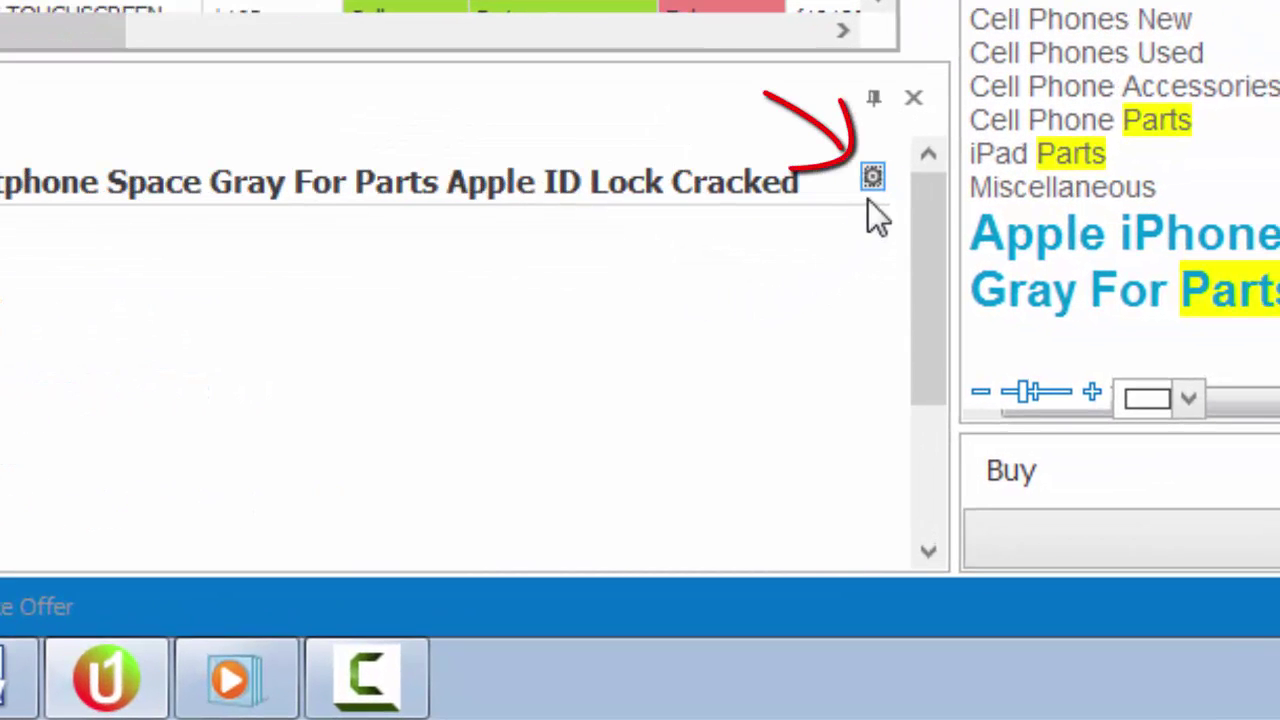
{"action": "left_click", "coordinate": [874, 178]}
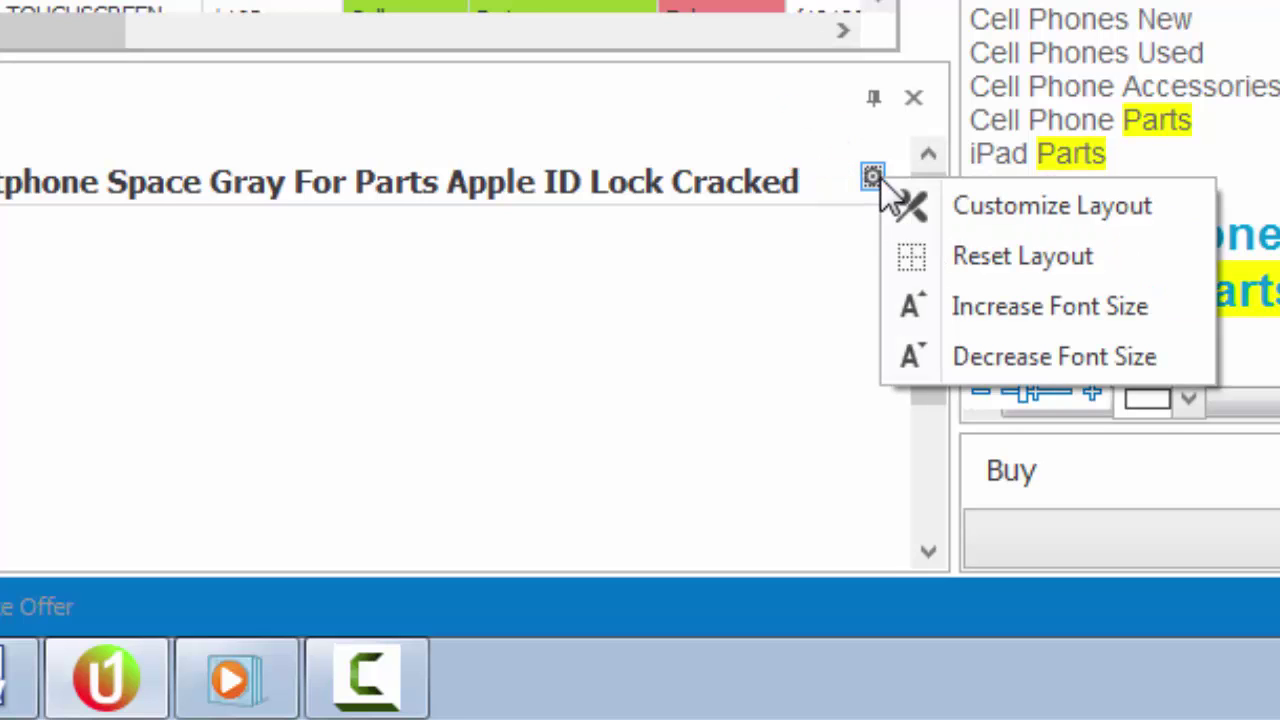
{"action": "left_click", "coordinate": [1021, 211]}
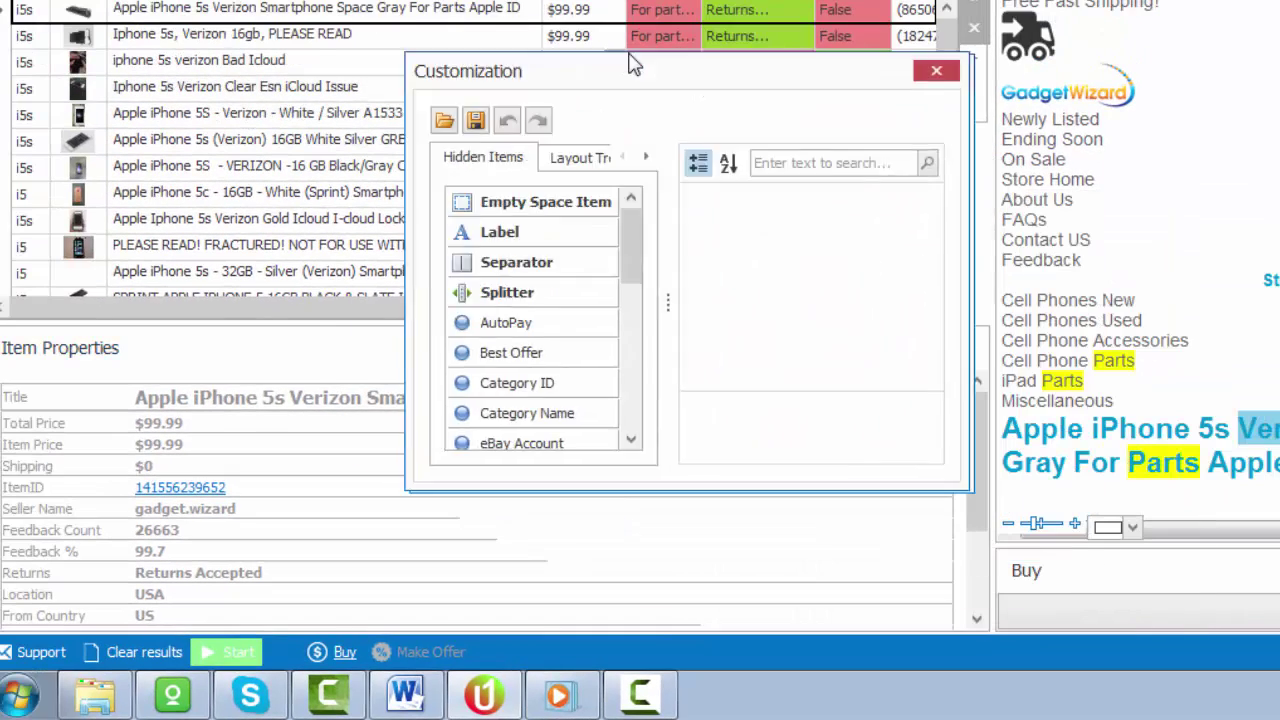
{"action": "left_click_drag", "start_coordinate": [632, 65], "coordinate": [562, 24]}
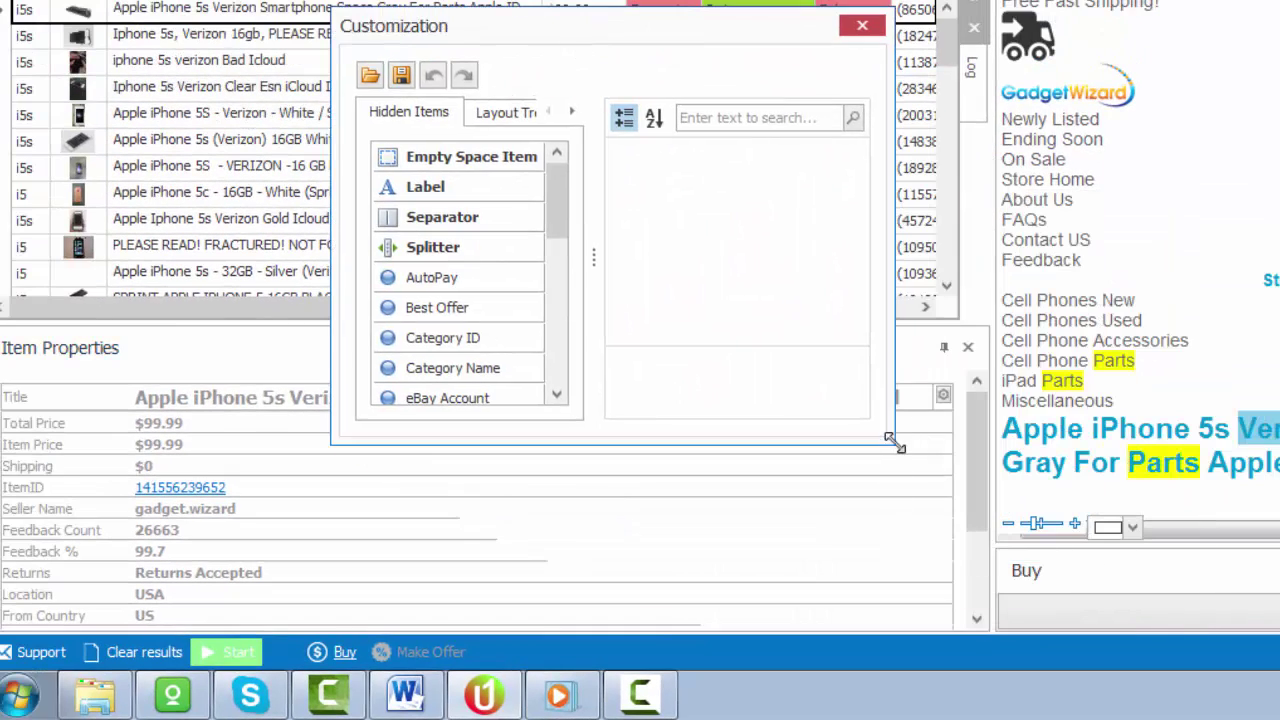
{"action": "left_click_drag", "start_coordinate": [894, 446], "coordinate": [1258, 630]}
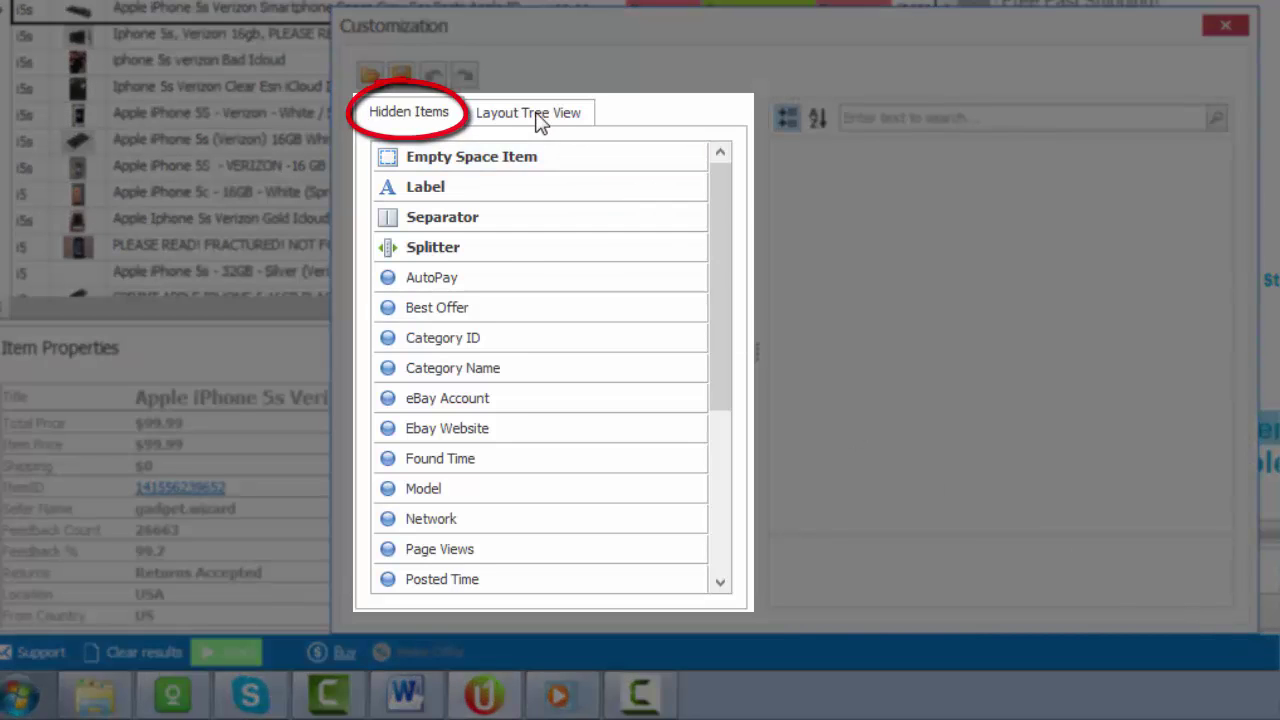
In the item properties layout tree, move Seller Name directly below Item Price and ItemID directly below Total Price.
{"action": "left_click", "coordinate": [541, 118]}
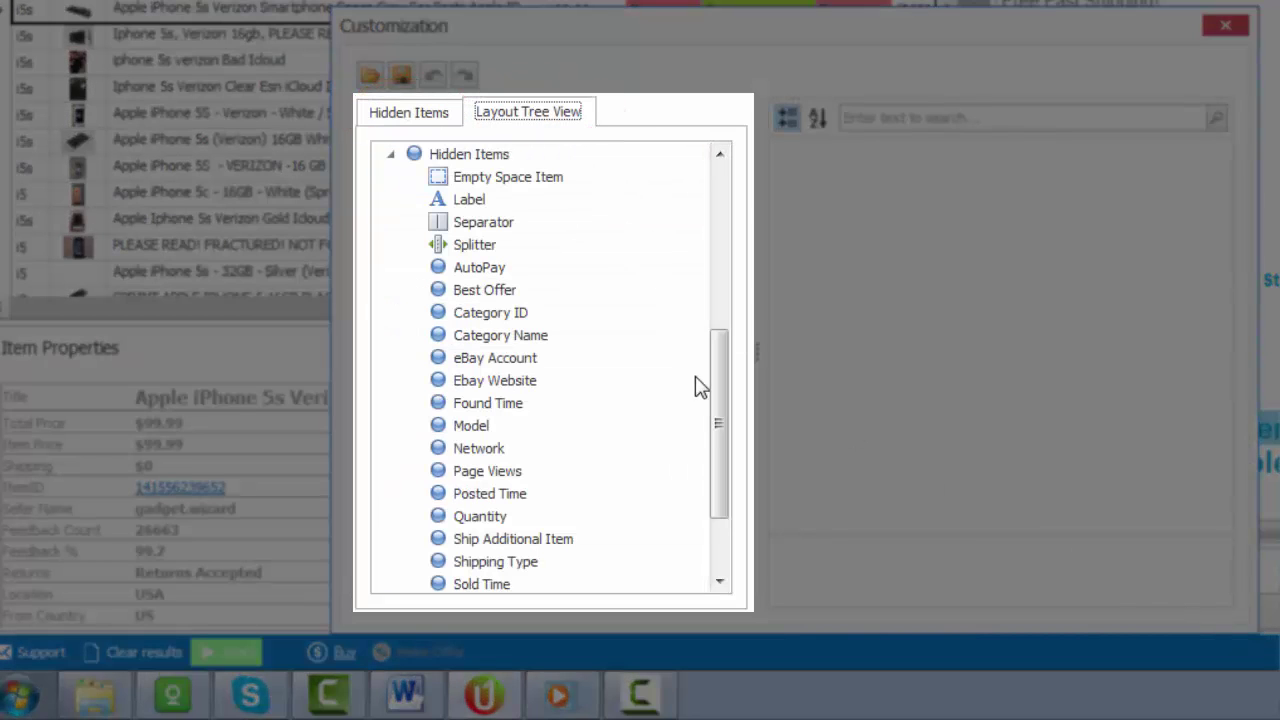
{"action": "mouse_move", "coordinate": [714, 417]}
{"action": "left_mouse_down"}
{"action": "mouse_move", "coordinate": [737, 228]}
{"action": "mouse_move", "coordinate": [729, 257]}
{"action": "left_mouse_up"}
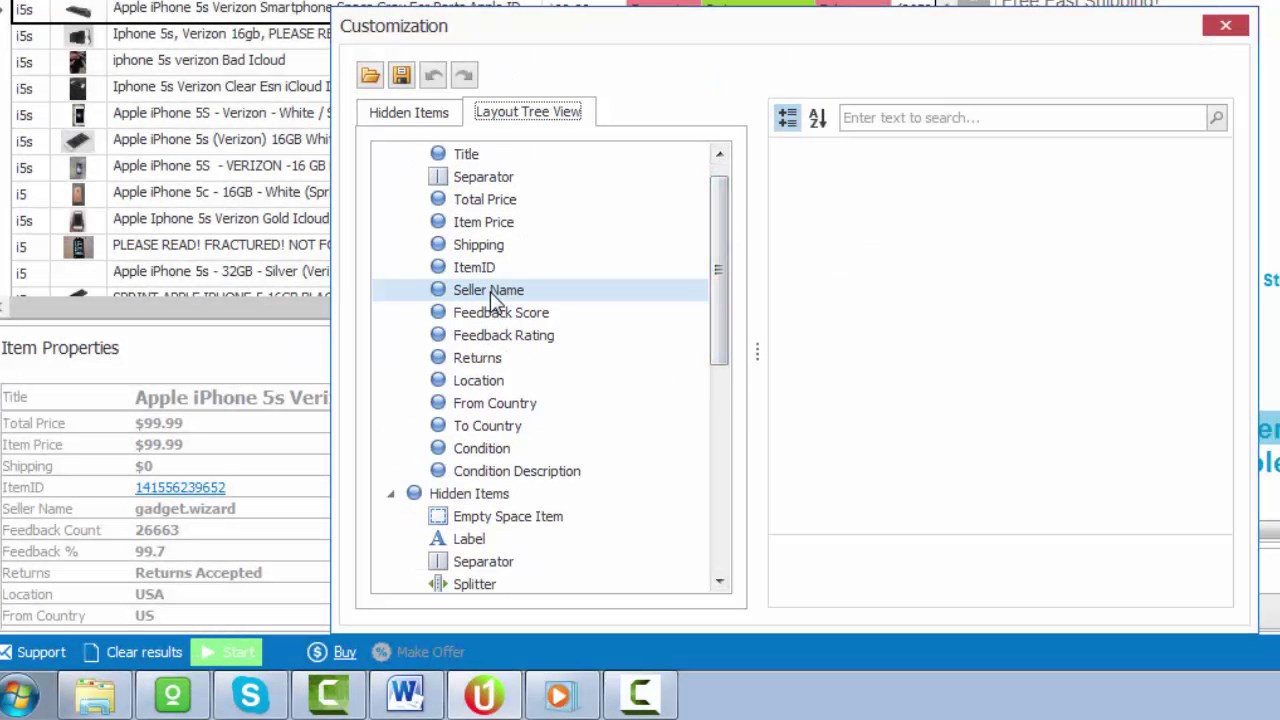
{"action": "left_click_drag", "start_coordinate": [500, 290], "coordinate": [487, 252]}
{"action": "scroll", "coordinate": [665, 278], "scroll_direction": "up", "scroll_amount": 2}
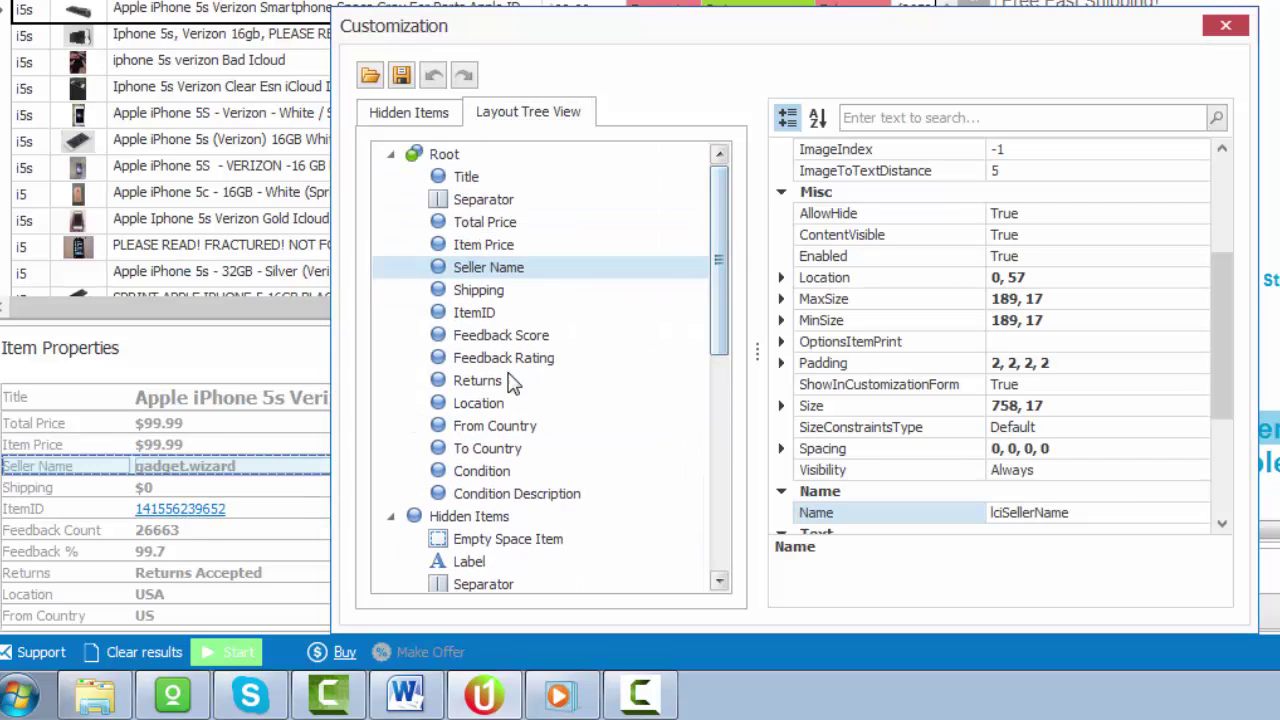
{"action": "left_click_drag", "start_coordinate": [480, 314], "coordinate": [508, 252]}
{"action": "left_click_drag", "start_coordinate": [723, 282], "coordinate": [718, 194]}
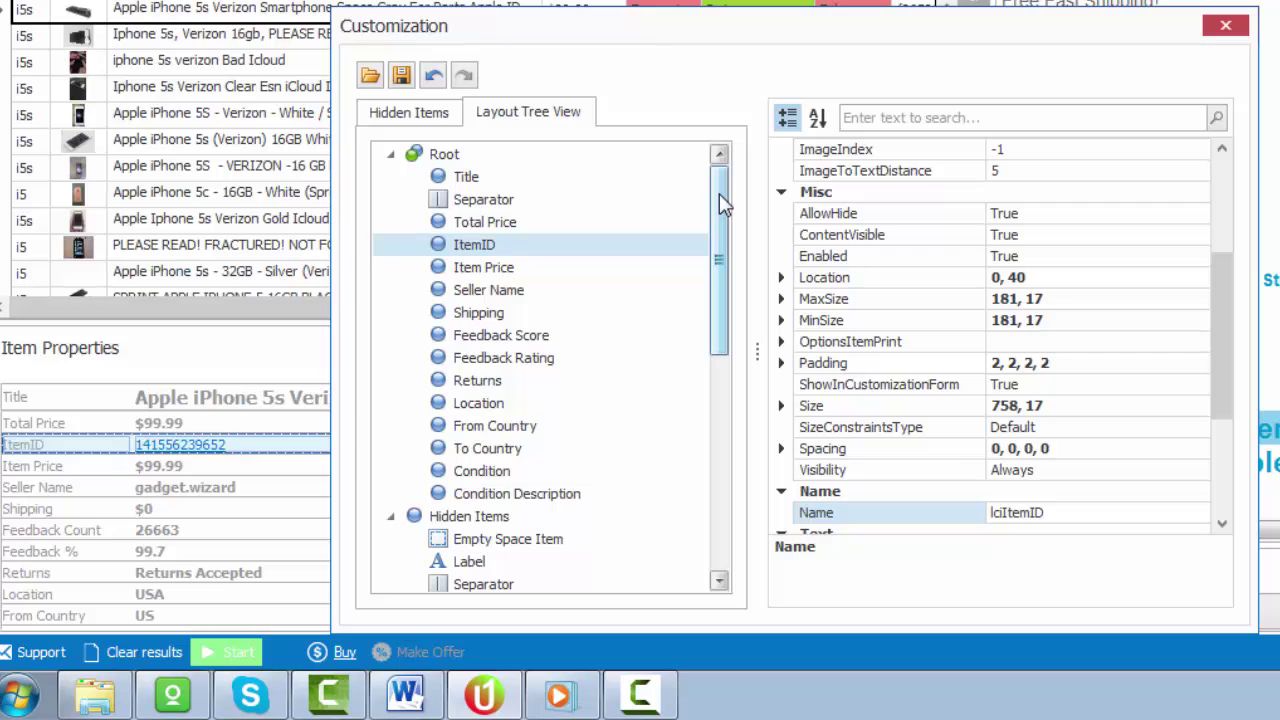
Save the item properties layout as an XML file named Default in the uBuyFirst folder and close the customization window.
{"action": "left_click", "coordinate": [401, 76]}
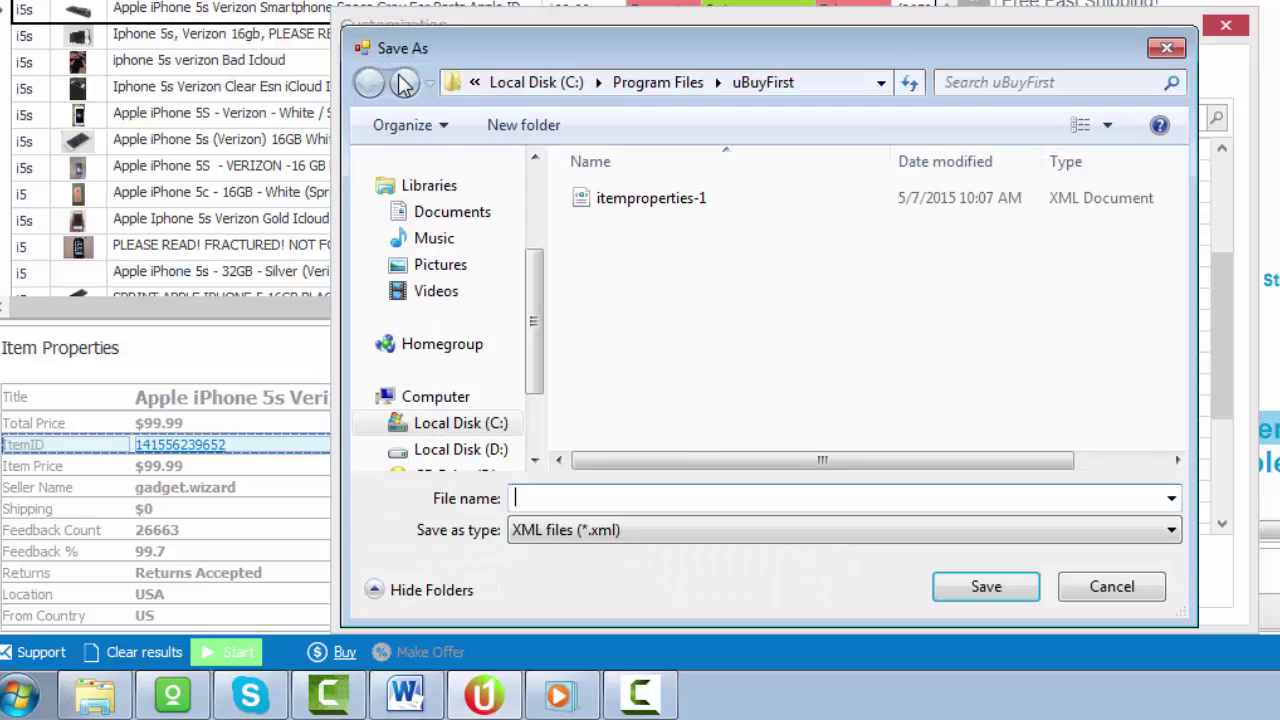
{"action": "type", "text": "Default"}
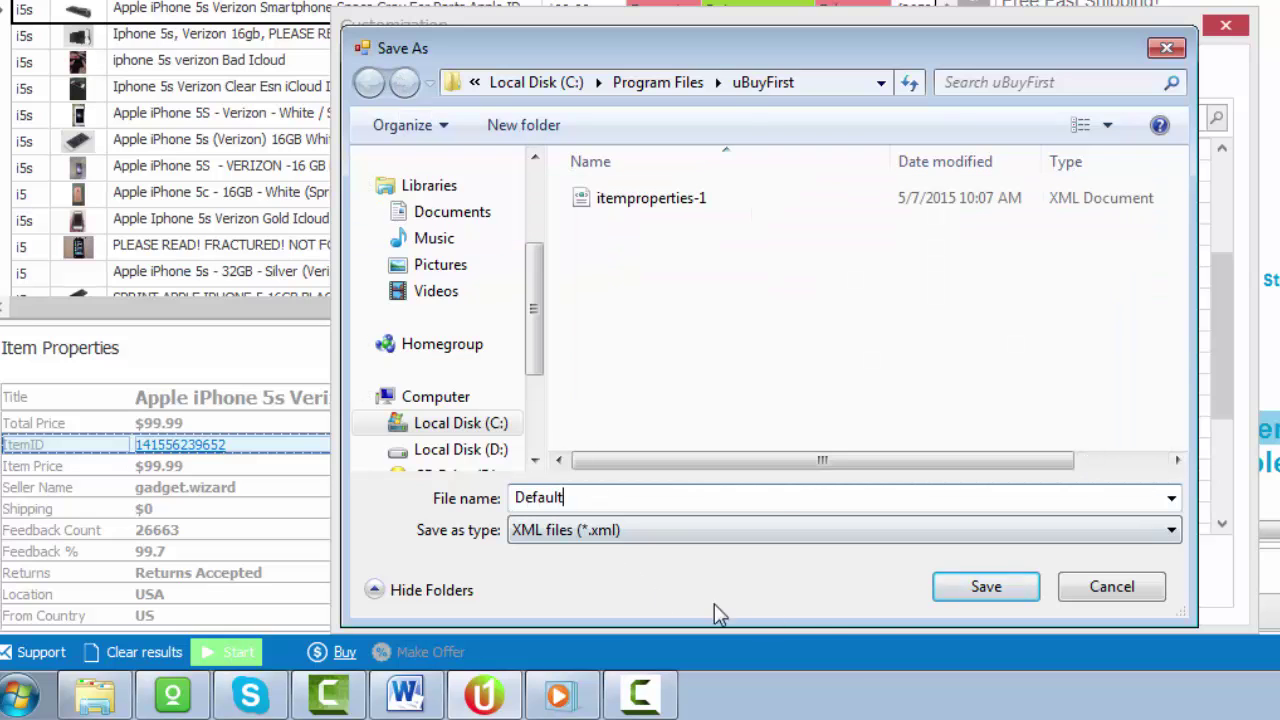
{"action": "left_click", "coordinate": [962, 590]}
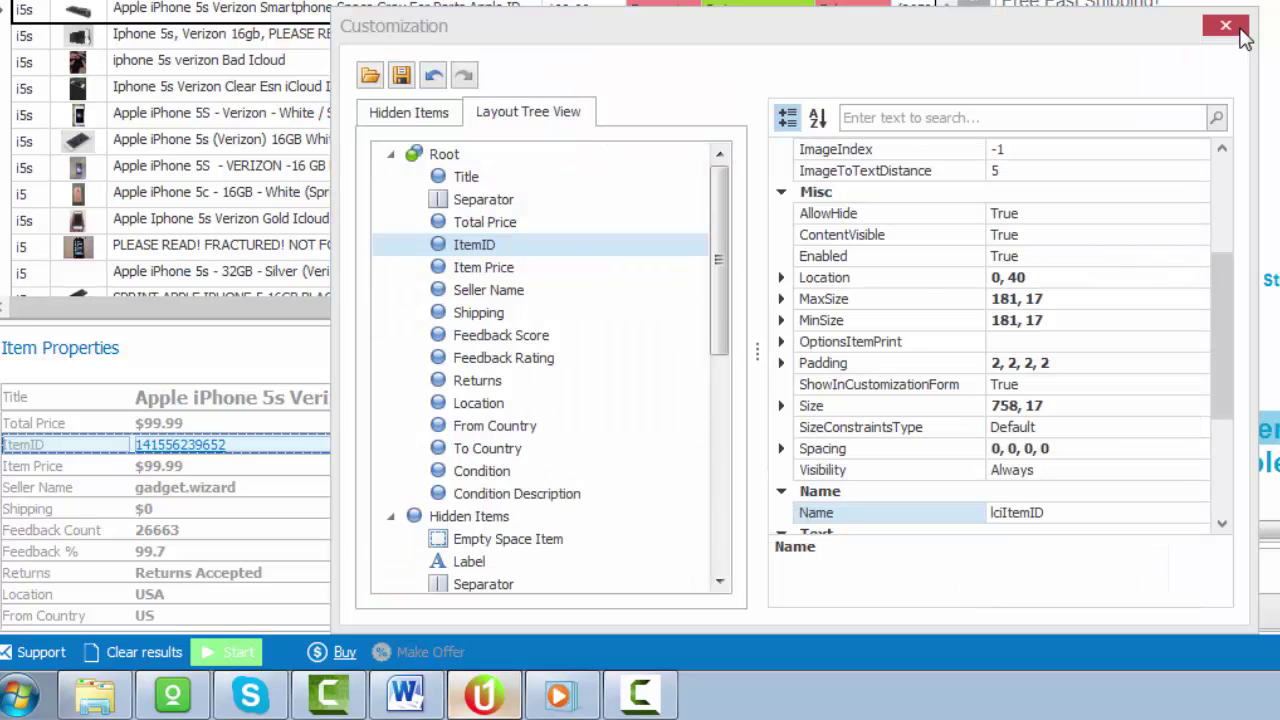
{"action": "left_click", "coordinate": [1236, 28]}
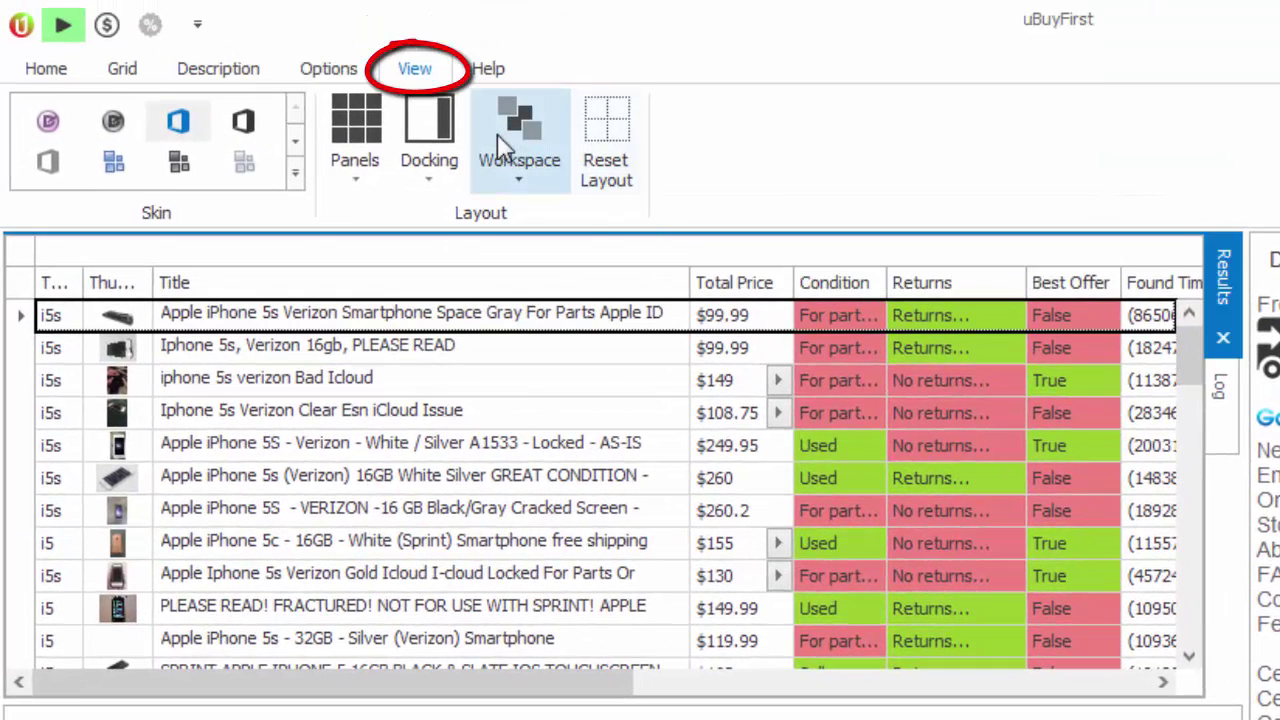
Examine the commands for capturing, removing and choosing a workspace.
{"action": "left_click", "coordinate": [510, 135]}
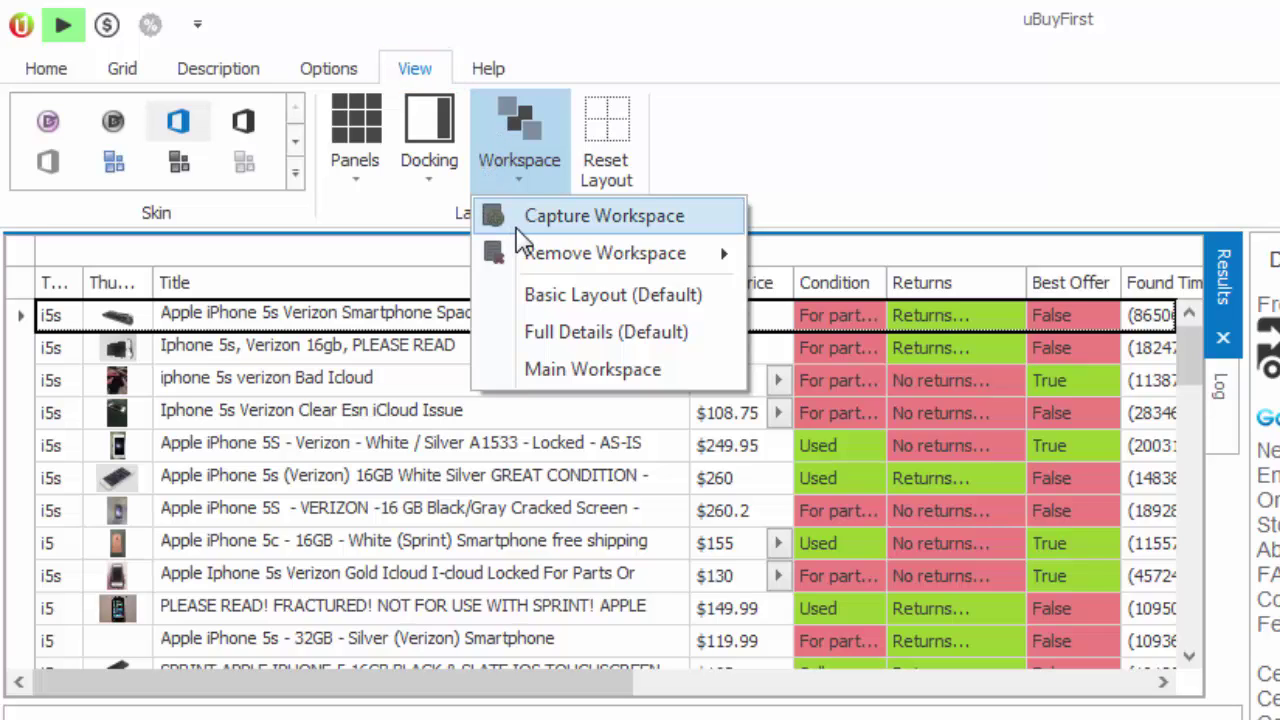
{"action": "left_click", "coordinate": [668, 175]}
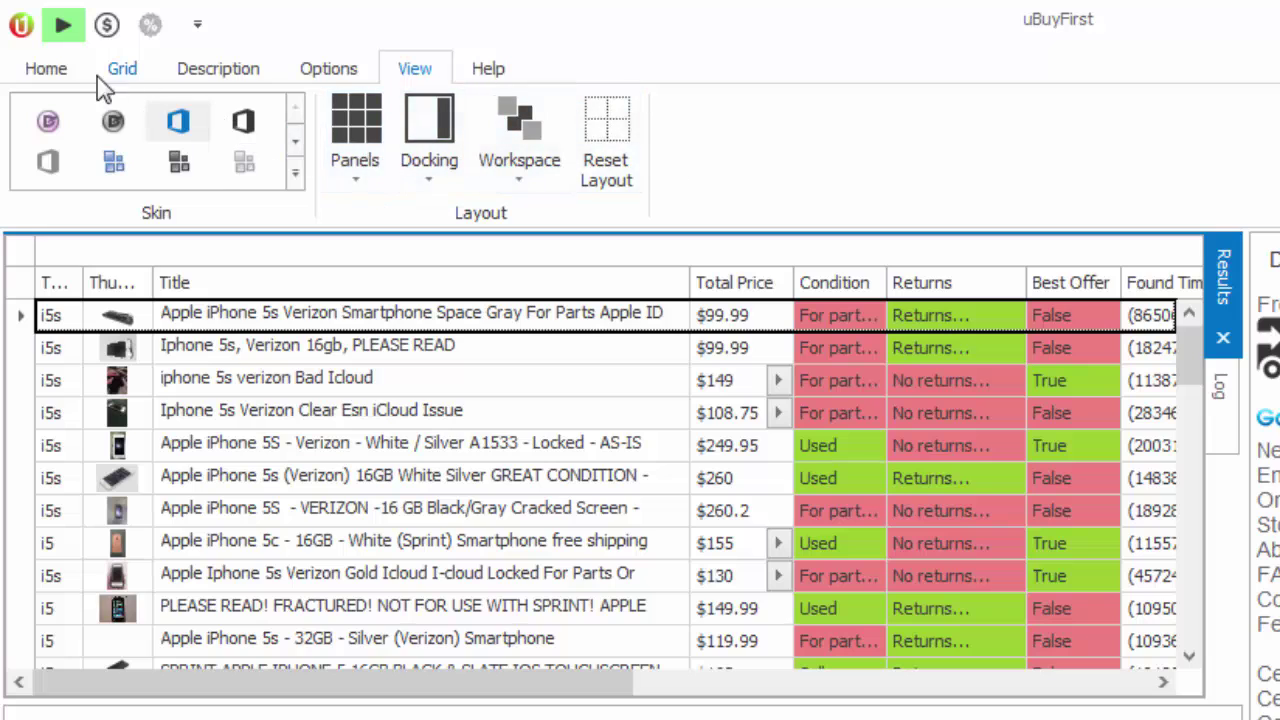
Open the Condition - Used filter for editing and examine the fields and comparison operators available for its condition.
{"action": "left_click", "coordinate": [46, 69]}
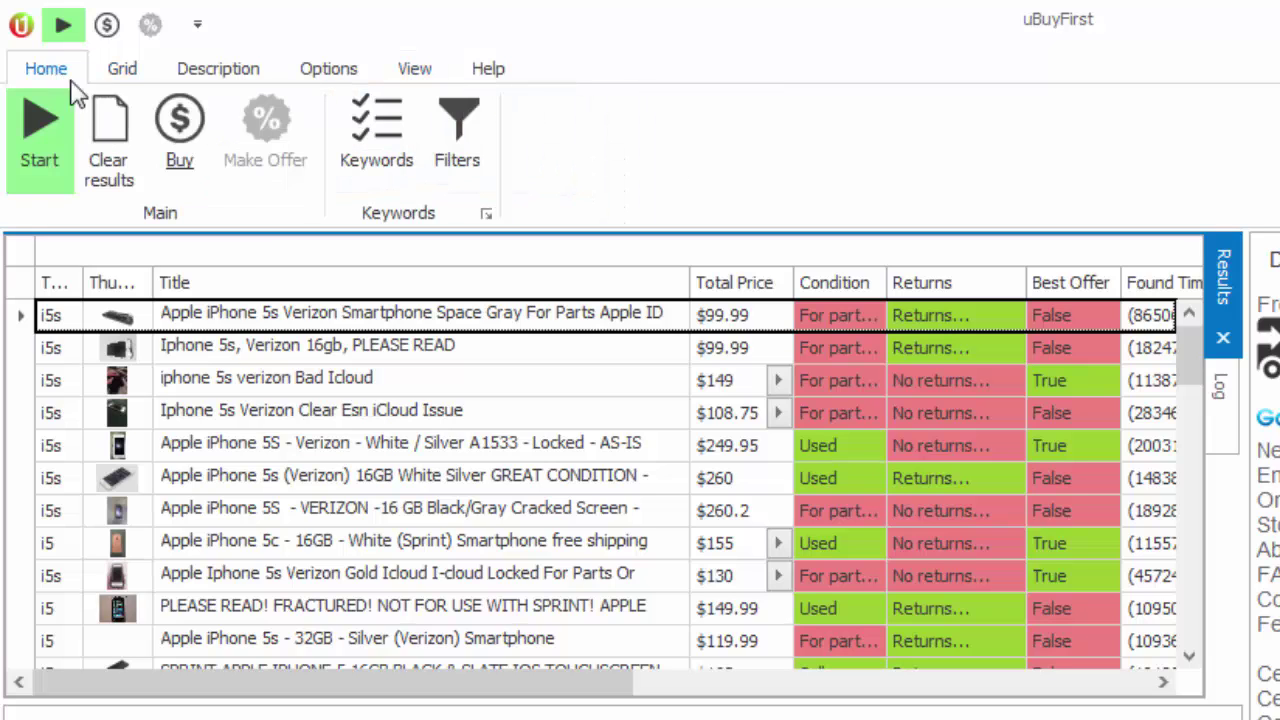
{"action": "left_click", "coordinate": [457, 125]}
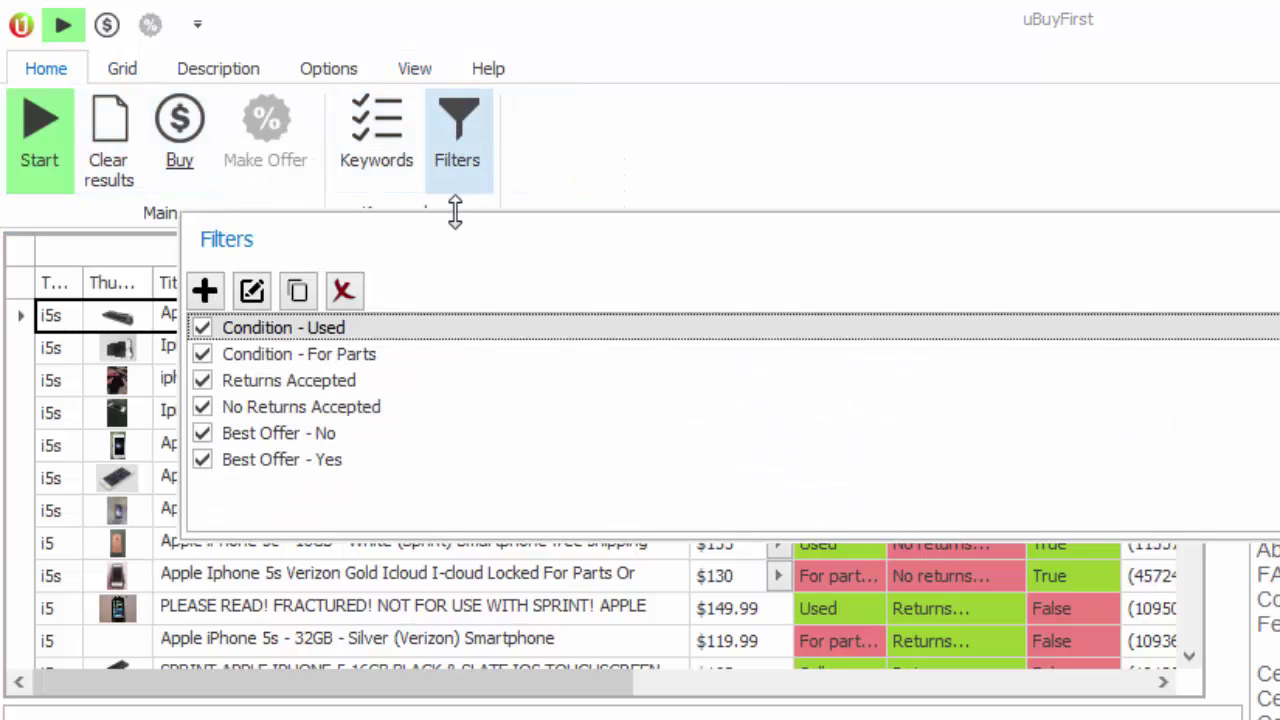
{"action": "left_click", "coordinate": [251, 290]}
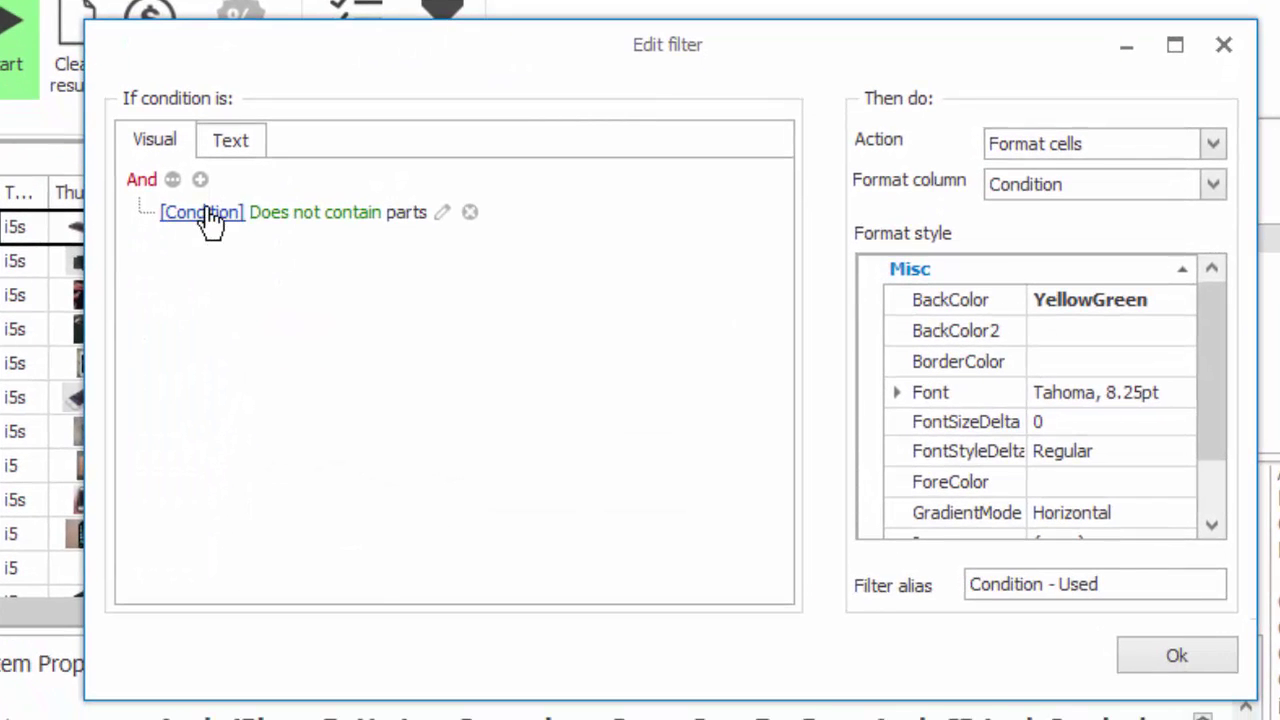
{"action": "left_click", "coordinate": [215, 251]}
{"action": "left_click_drag", "start_coordinate": [363, 325], "coordinate": [352, 277]}
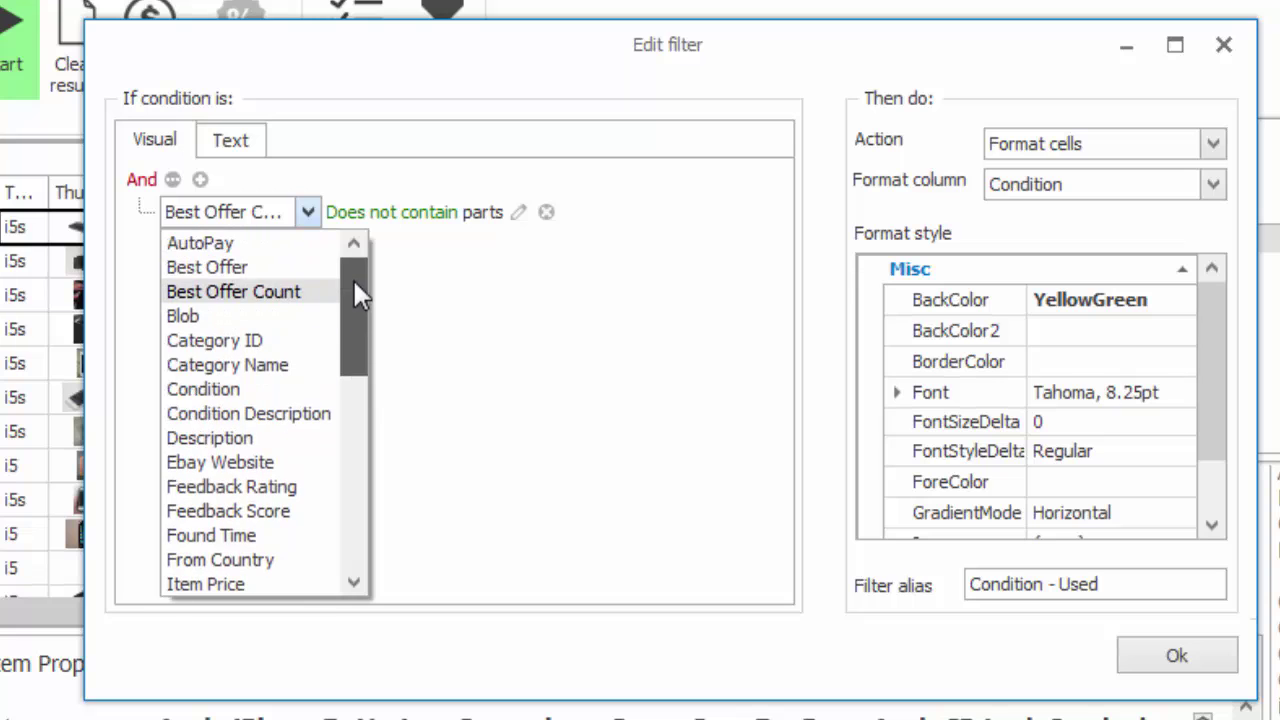
{"action": "left_click", "coordinate": [460, 245]}
{"action": "left_click", "coordinate": [346, 223]}
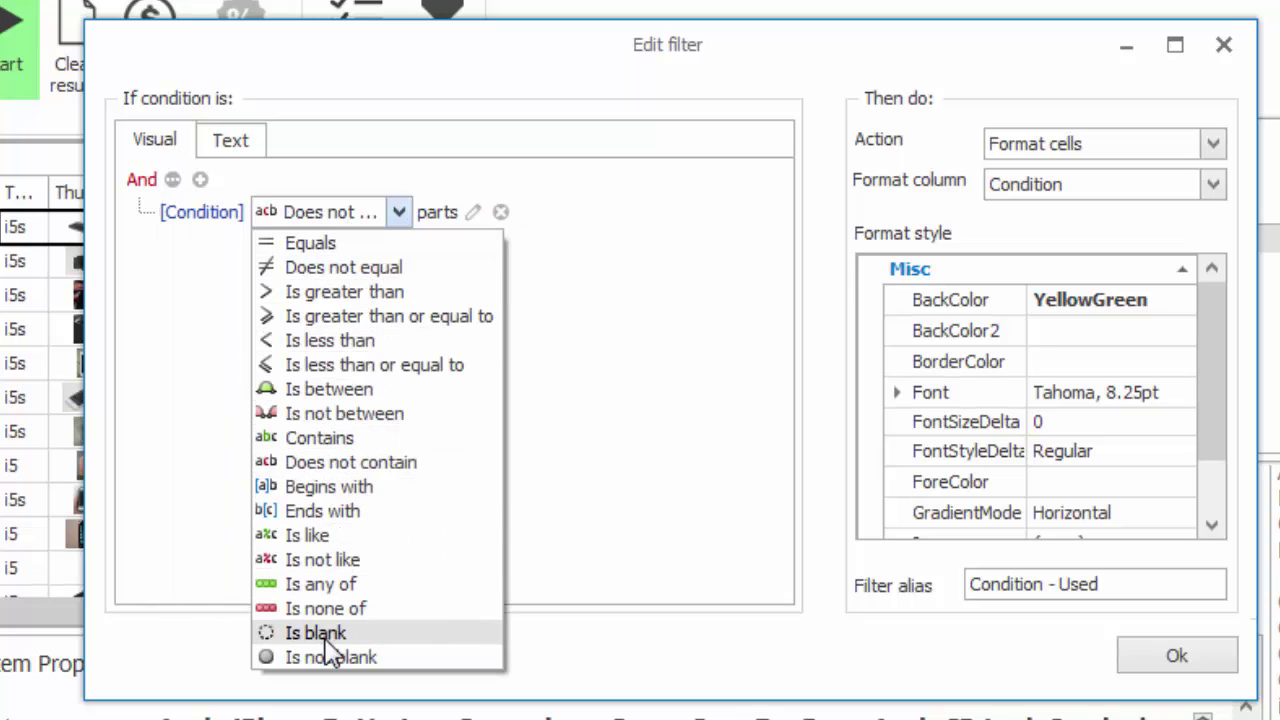
{"action": "left_click", "coordinate": [737, 258]}
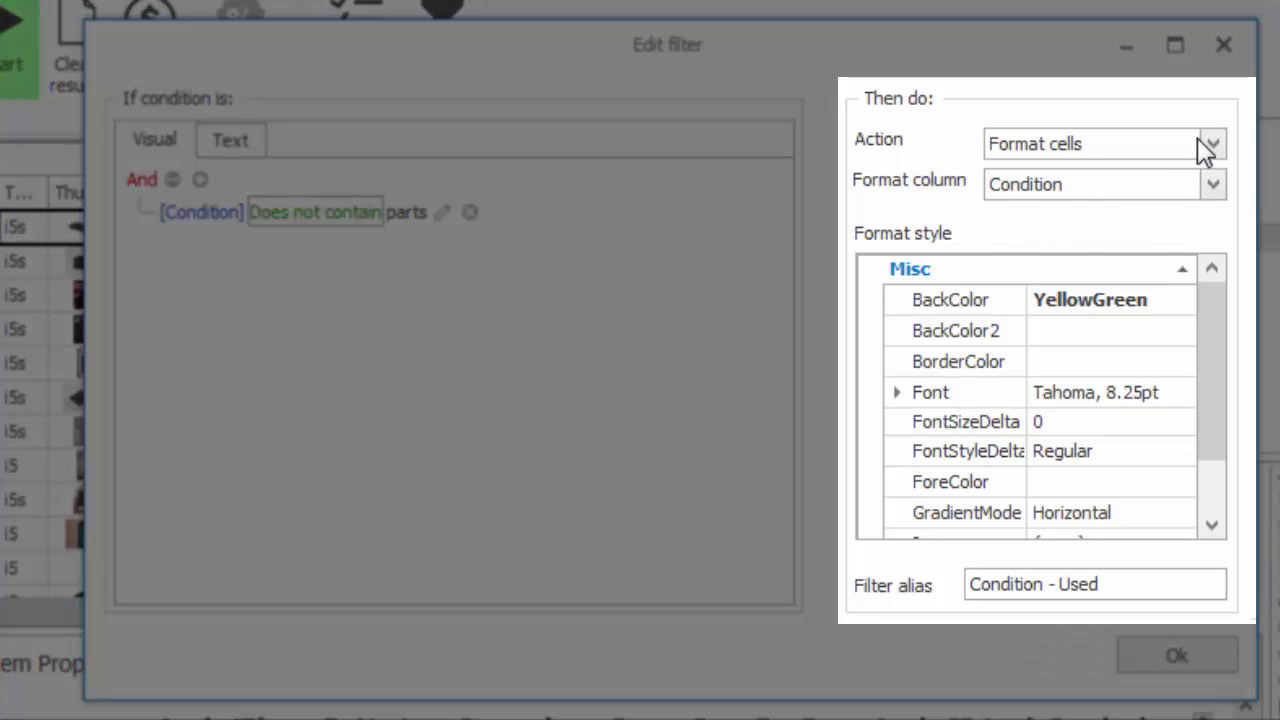
Examine the Condition - Used filter's available actions and format style properties, and accept the filter without edits.
{"action": "left_click", "coordinate": [1211, 143]}
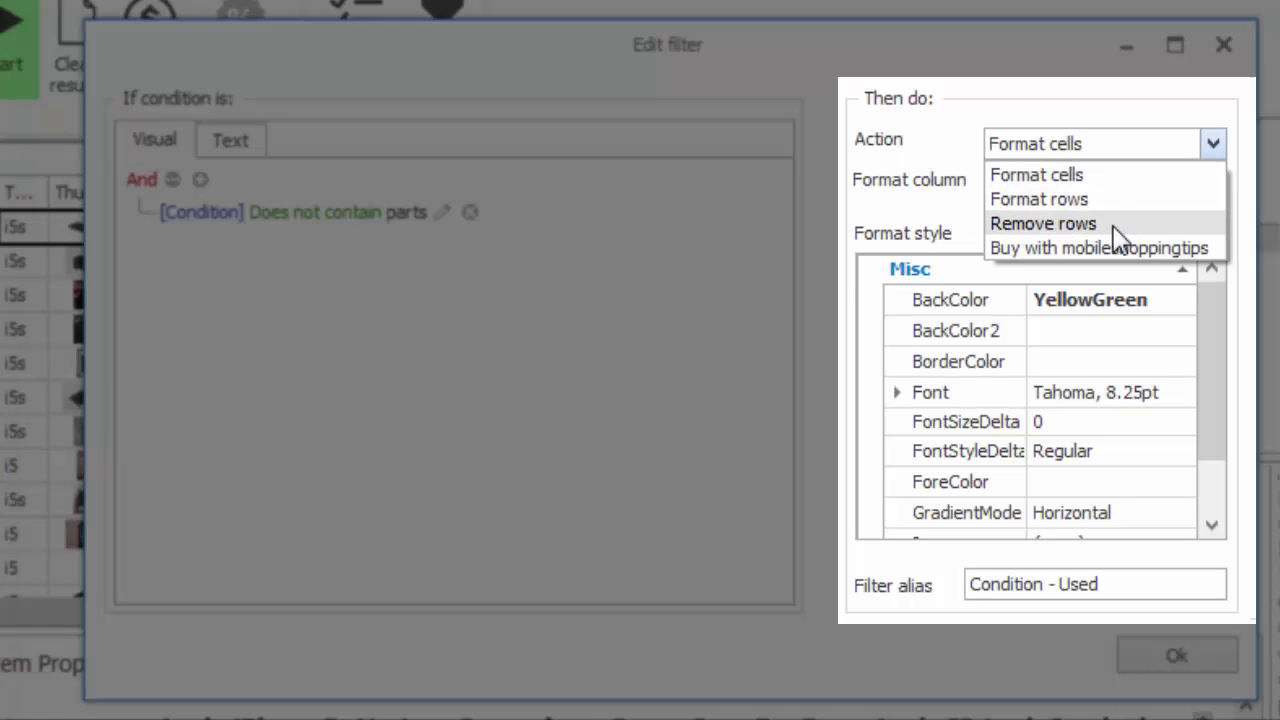
{"action": "left_click", "coordinate": [791, 272]}
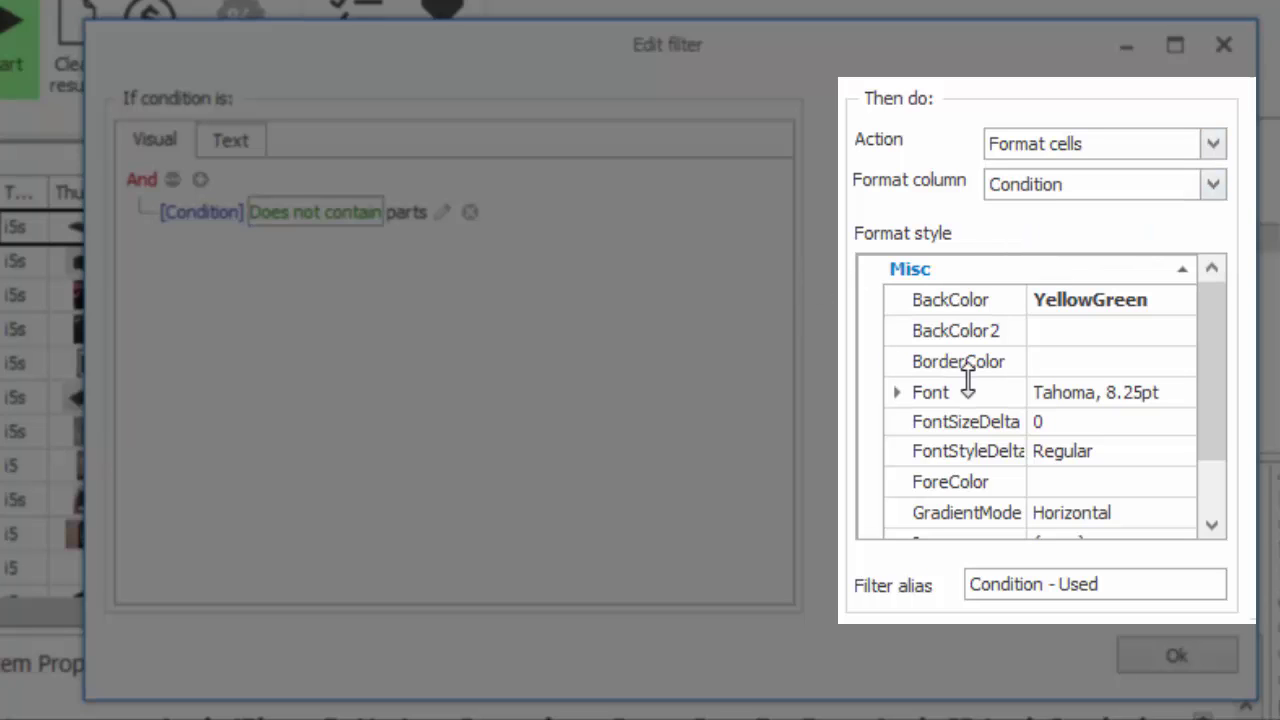
{"action": "left_click_drag", "start_coordinate": [1210, 318], "coordinate": [1216, 292]}
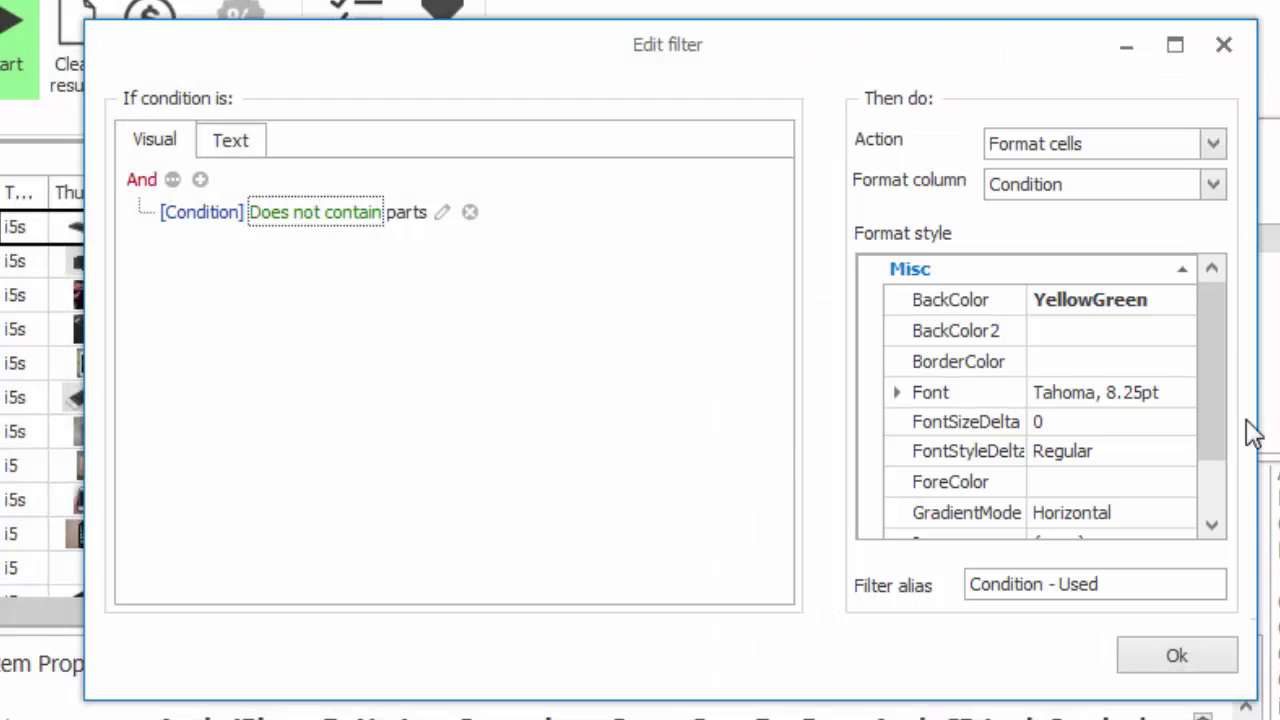
{"action": "left_click", "coordinate": [1171, 657]}
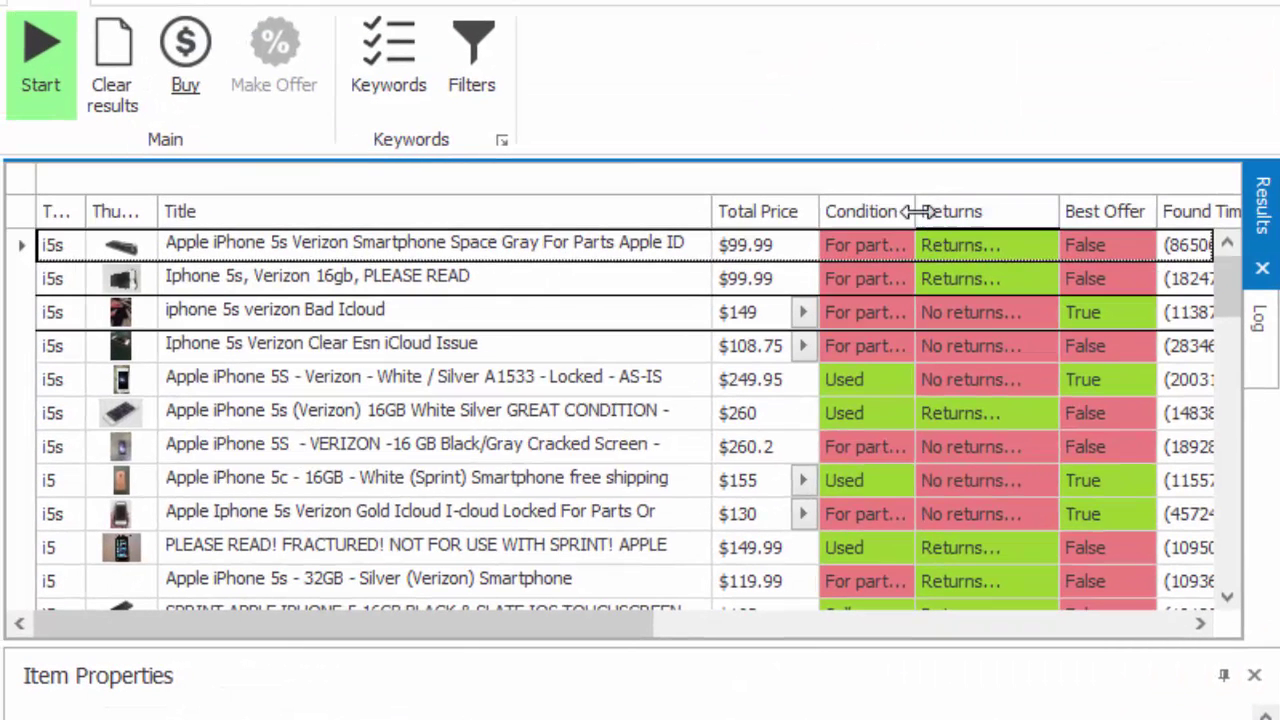
Widen the Condition column and compare the colour highlighting of used and for-parts items in the results.
{"action": "left_click_drag", "start_coordinate": [891, 190], "coordinate": [998, 209]}
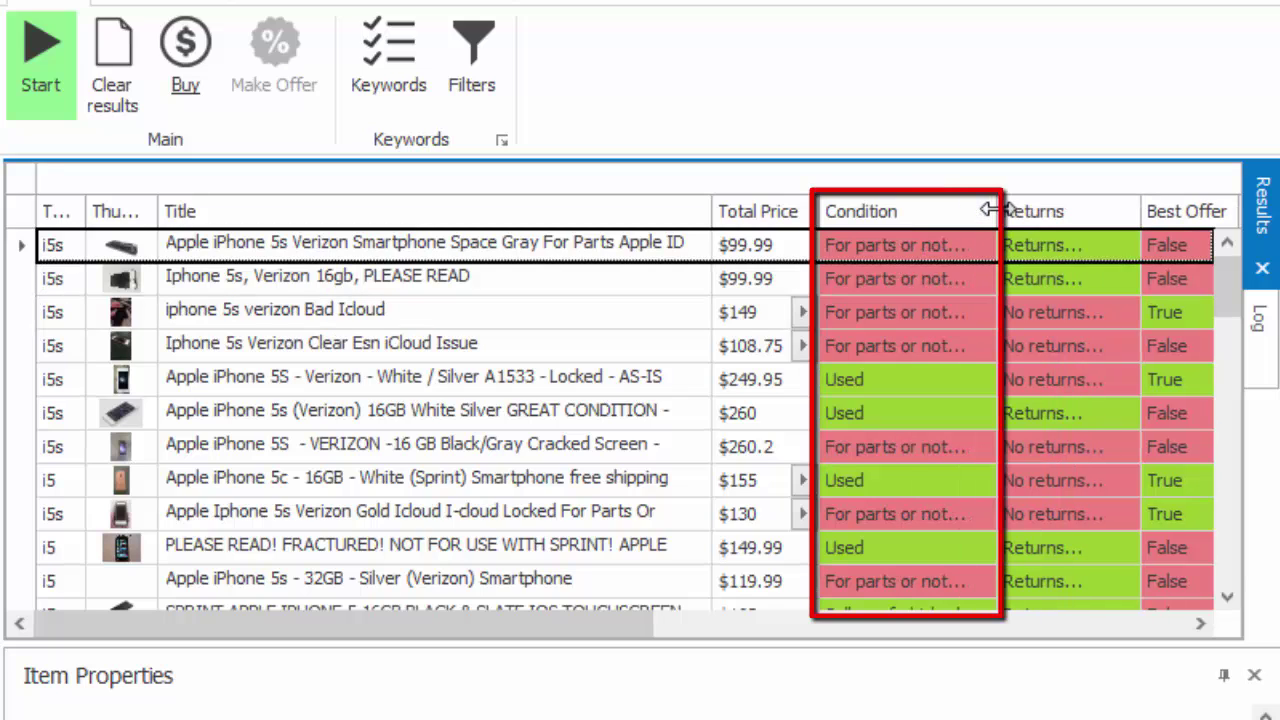
{"action": "left_click", "coordinate": [903, 388]}
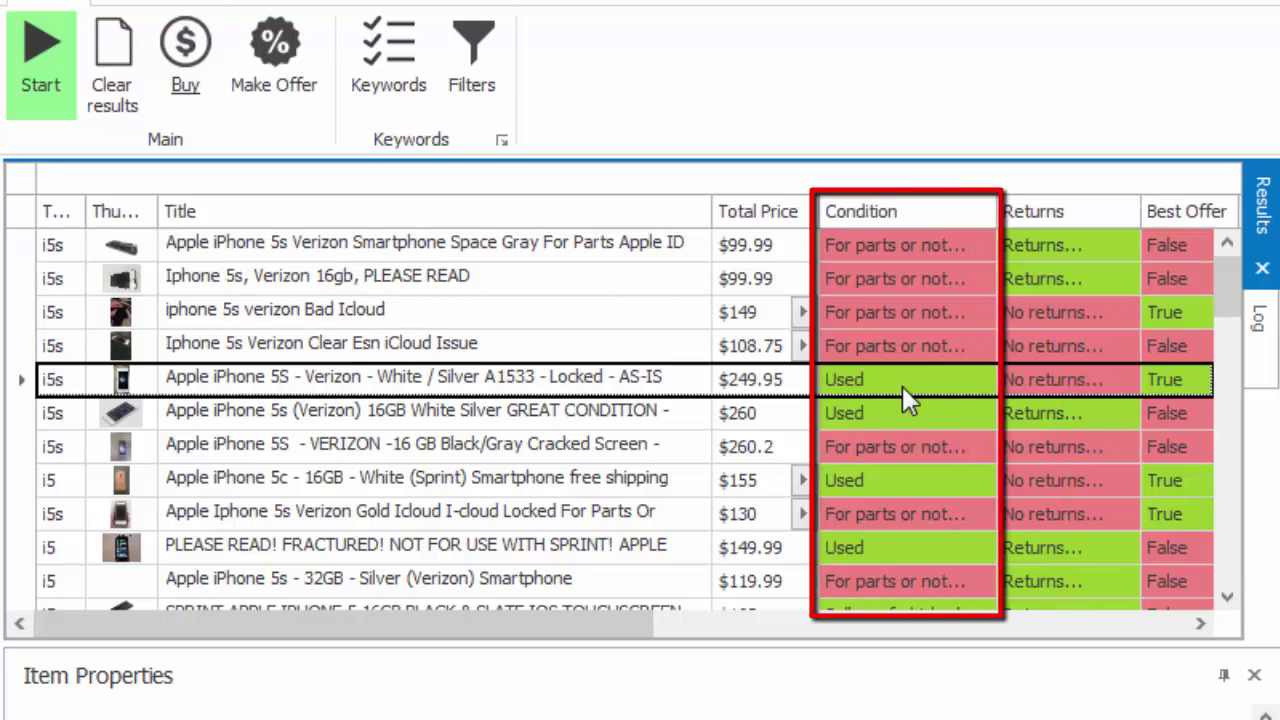
{"action": "left_click", "coordinate": [896, 418]}
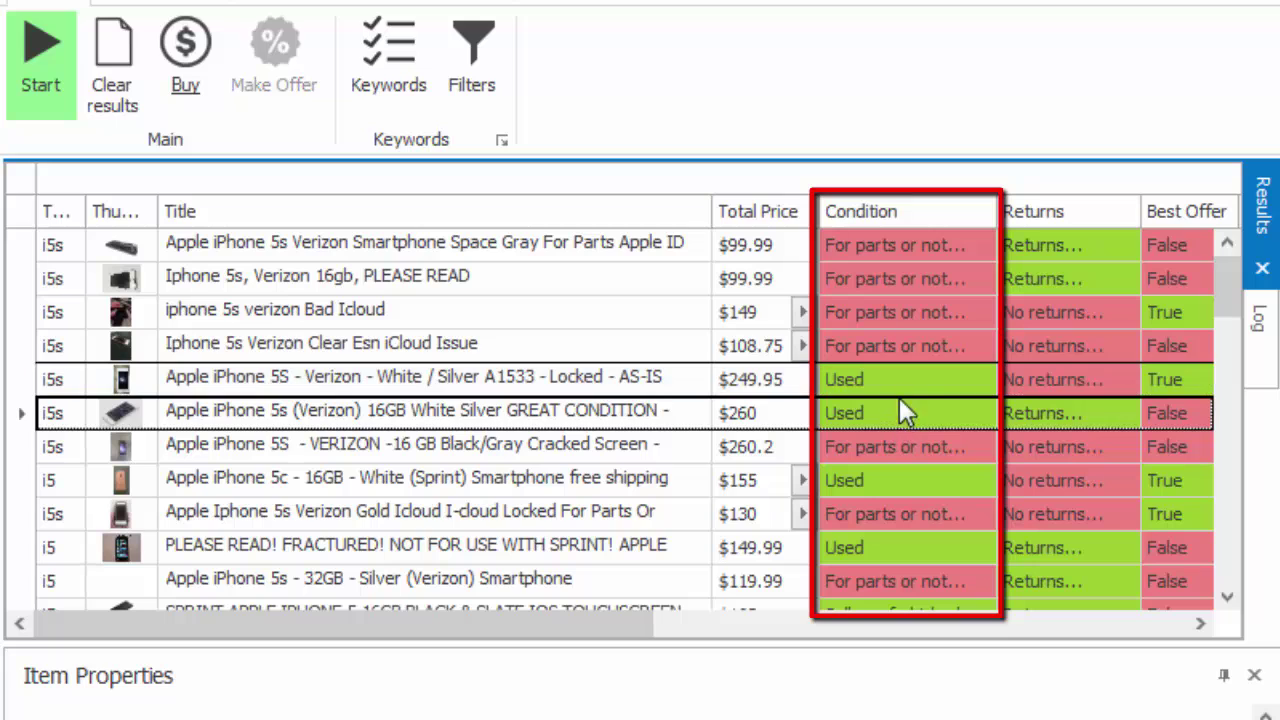
{"action": "left_click", "coordinate": [907, 310]}
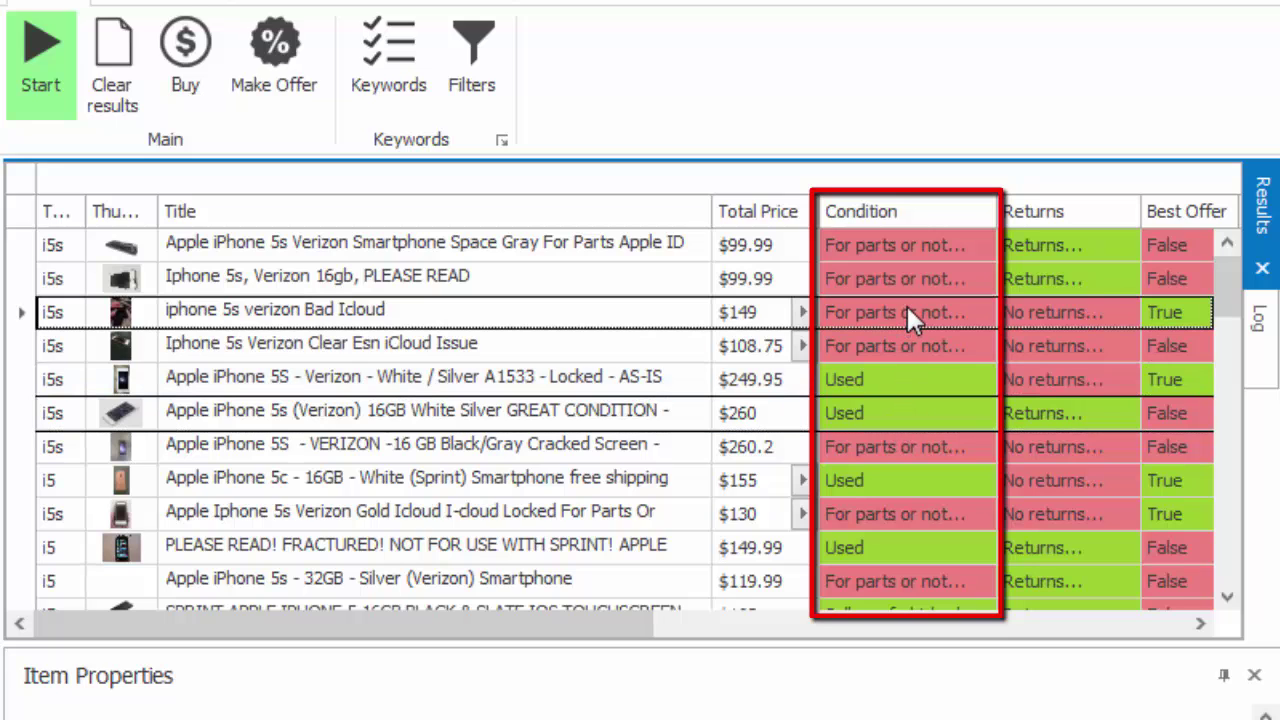
{"action": "left_click", "coordinate": [913, 245]}
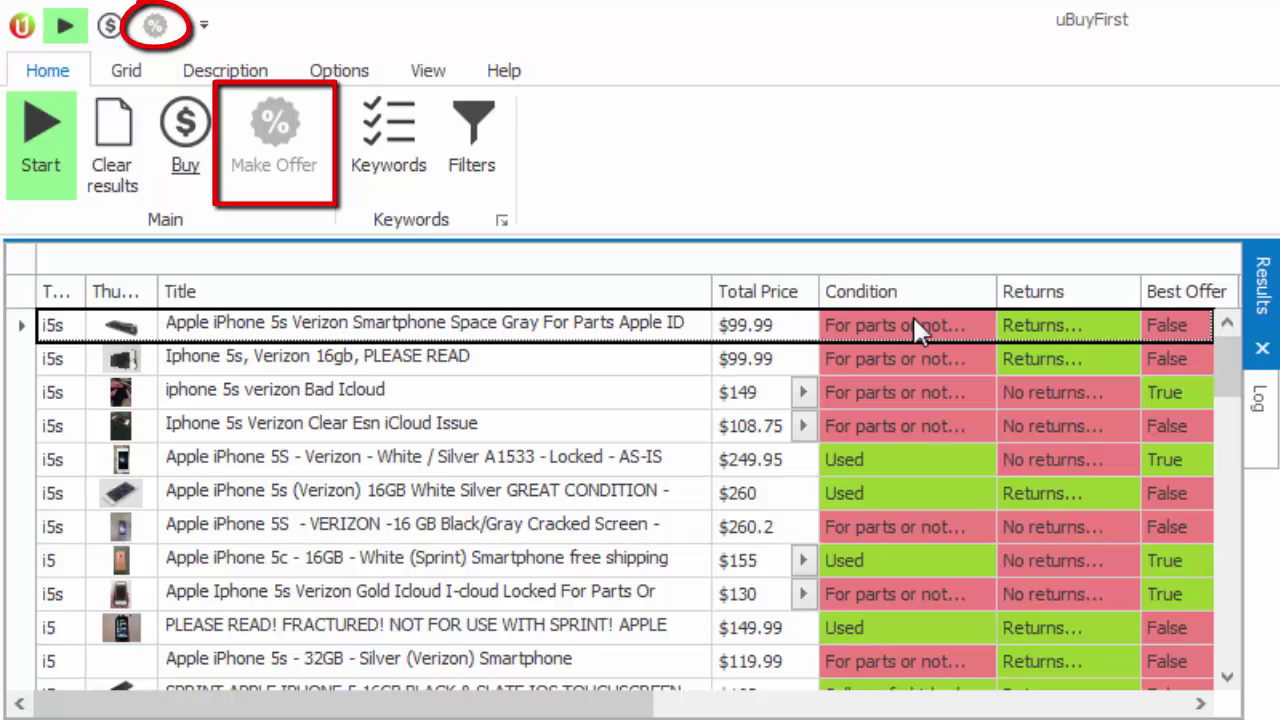
Check offer availability on different listings and open the offer form for the $249.95 Apple iPhone 5S - Verizon - White / Silver A1533.
{"action": "left_click", "coordinate": [414, 420]}
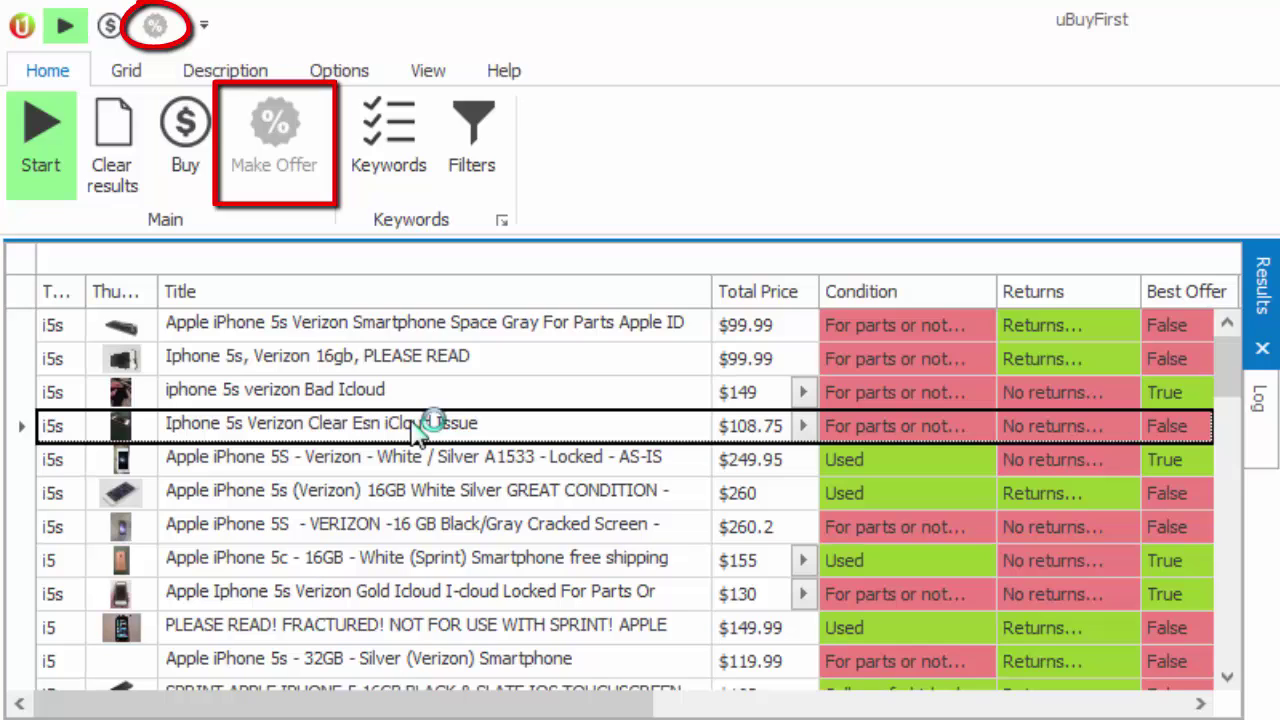
{"action": "left_click", "coordinate": [408, 465]}
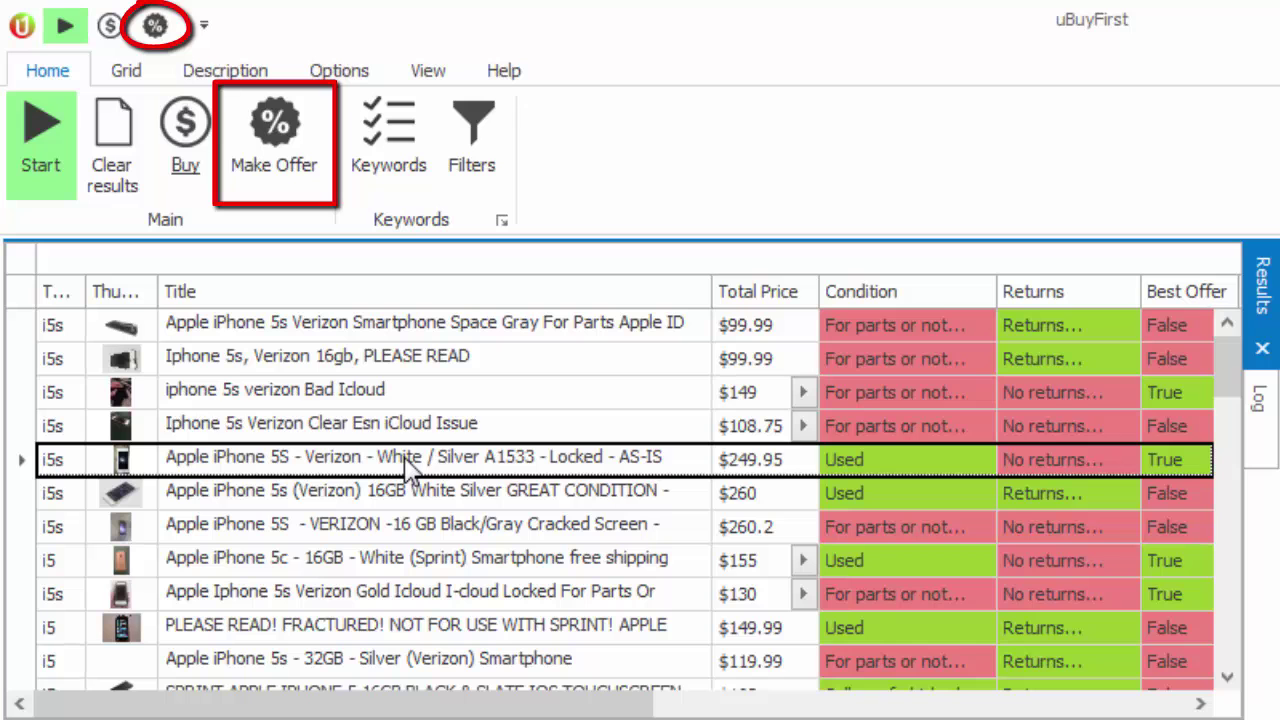
{"action": "left_click", "coordinate": [155, 25]}
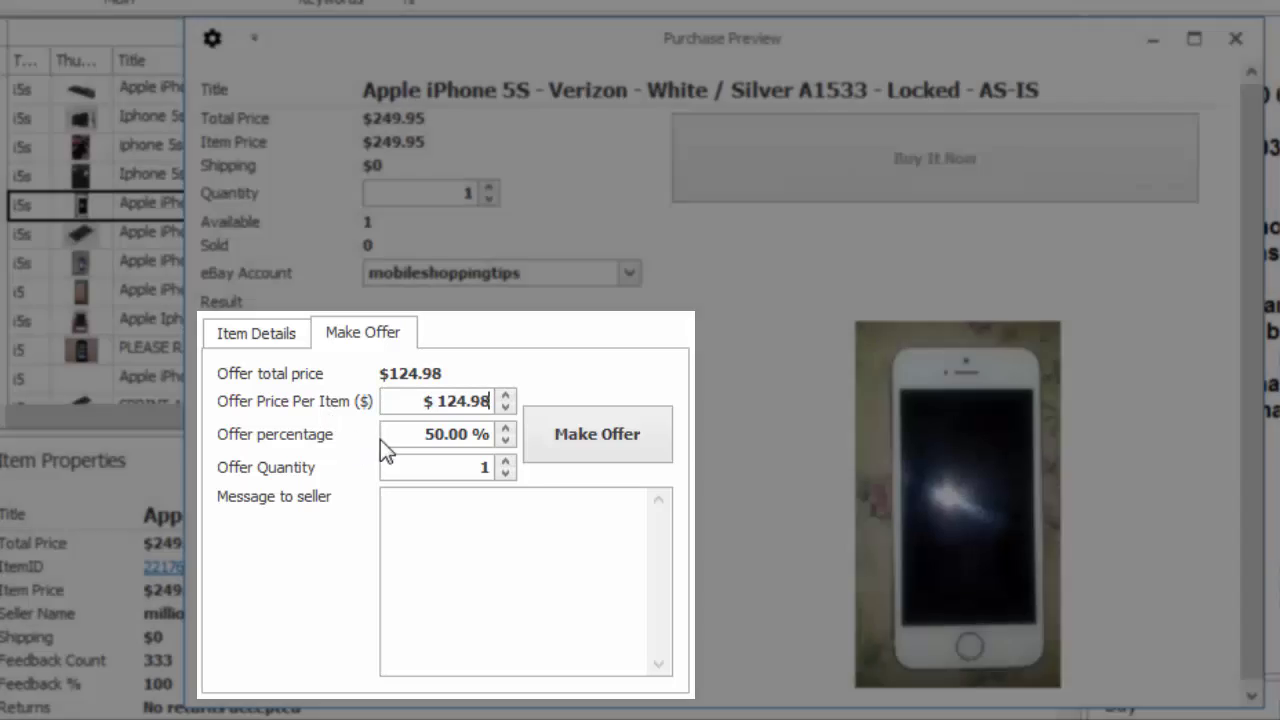
Set the offer percentage to 70% and close the purchase preview without submitting the offer.
{"action": "left_click", "coordinate": [417, 437]}
{"action": "key", "text": "Delete"}
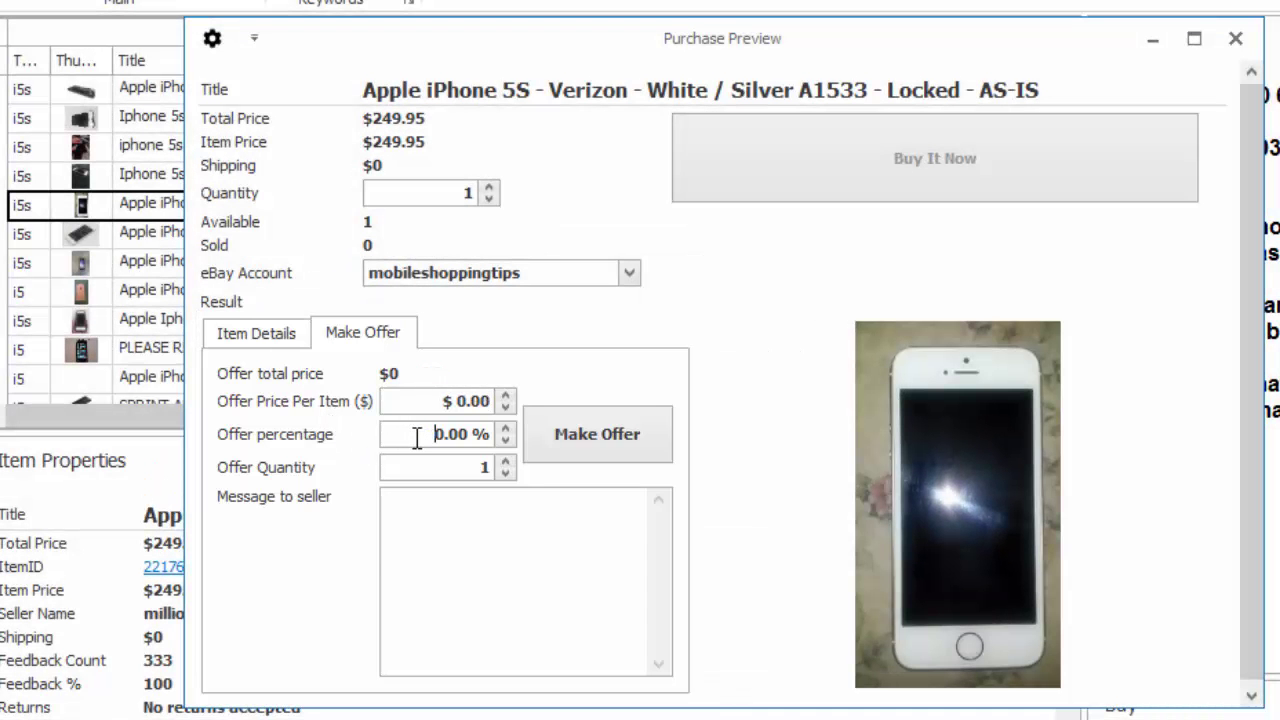
{"action": "type", "text": "80"}
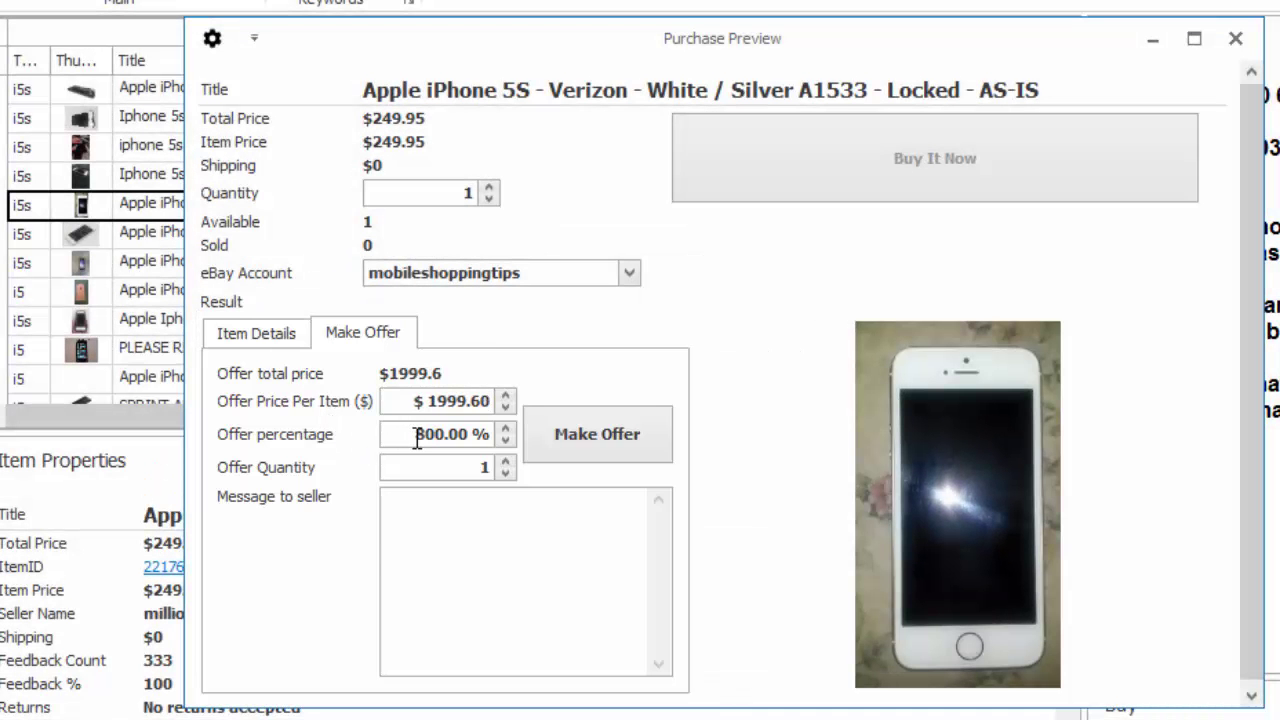
{"action": "key", "text": "BackSpace"}
{"action": "key", "text": "BackSpace"}
{"action": "type", "text": "3"}
{"action": "key", "text": "BackSpace"}
{"action": "type", "text": "7"}
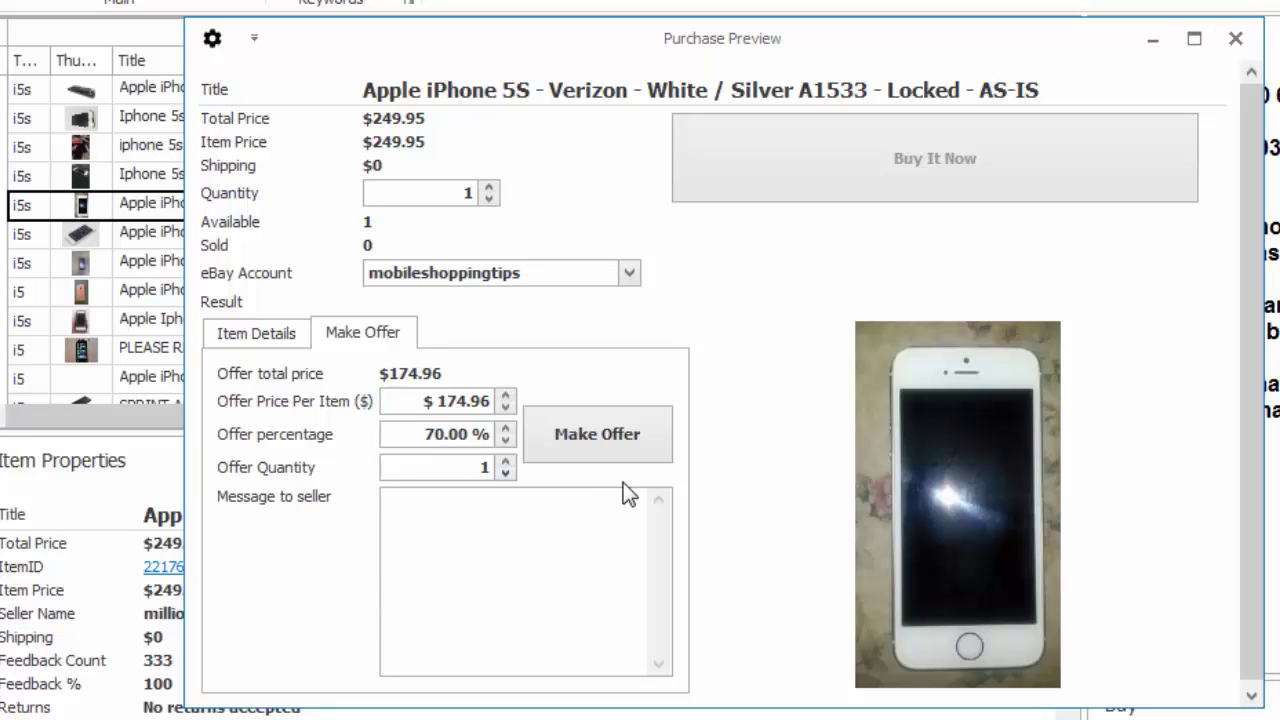
{"action": "left_click", "coordinate": [701, 464]}
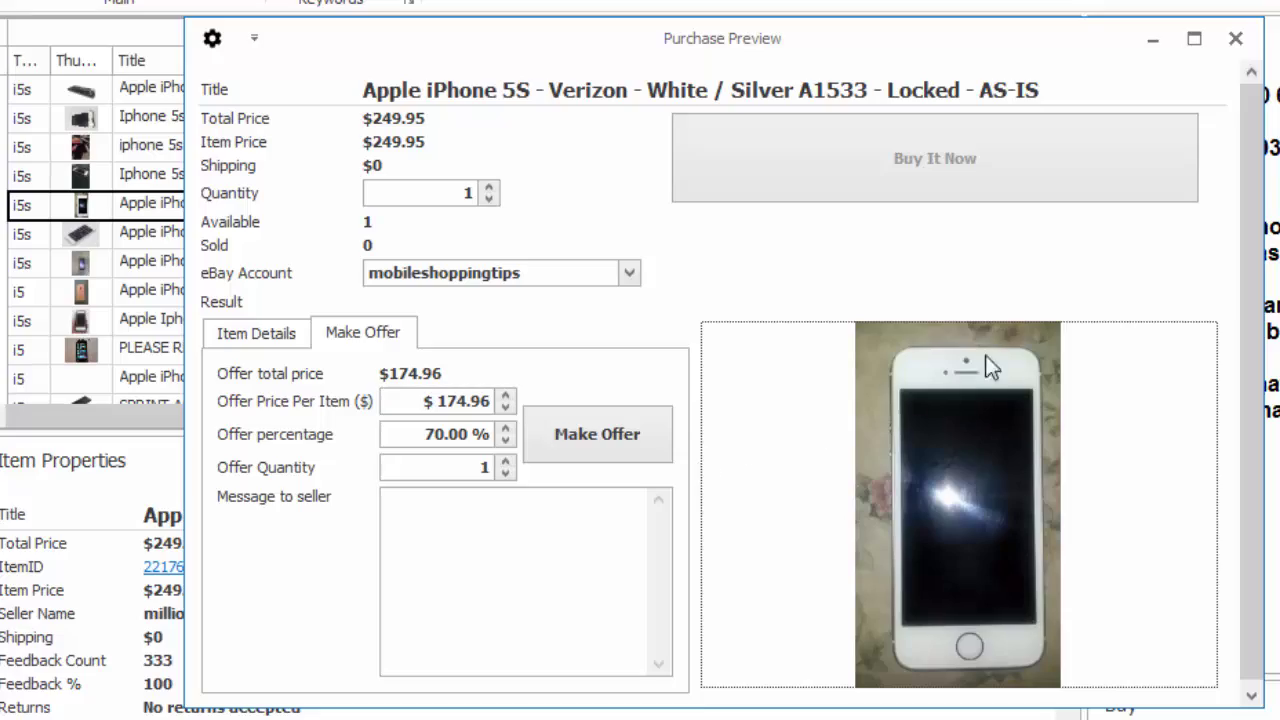
{"action": "left_click", "coordinate": [1250, 46]}
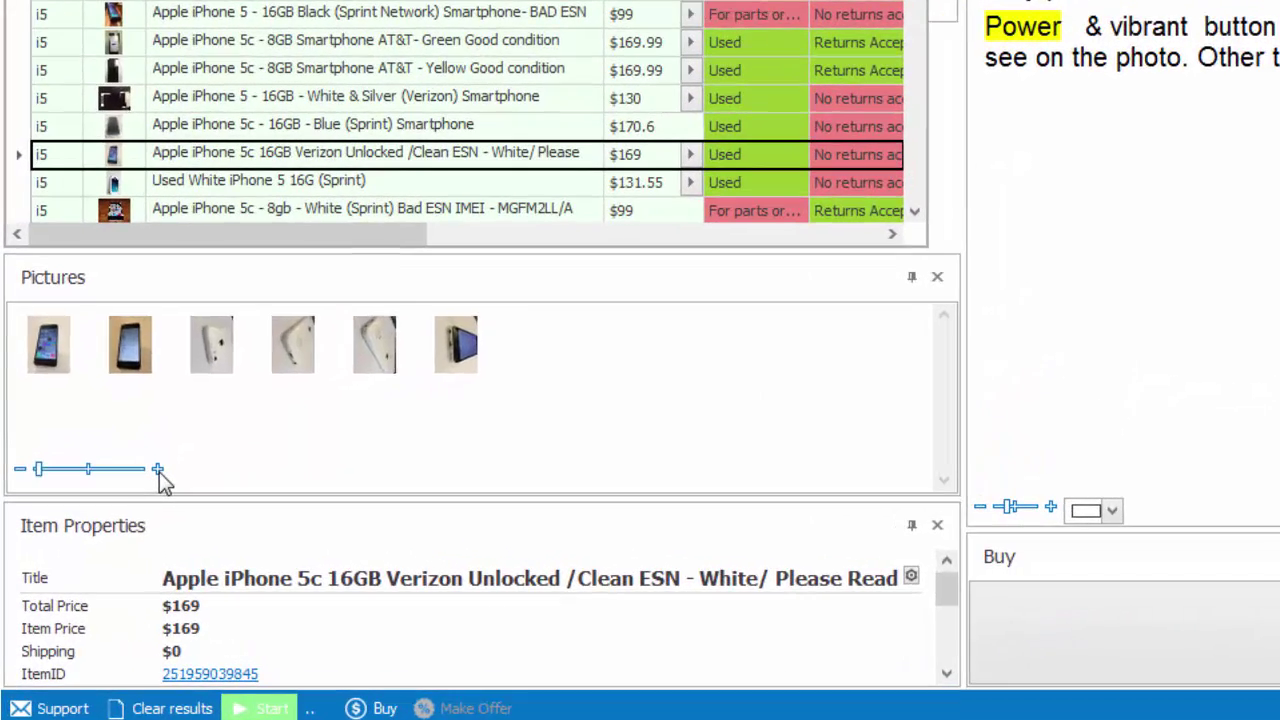
Resize the thumbnails in the Pictures panel to slightly above their smallest size and look over the item's pictures.
{"action": "left_click", "coordinate": [110, 501]}
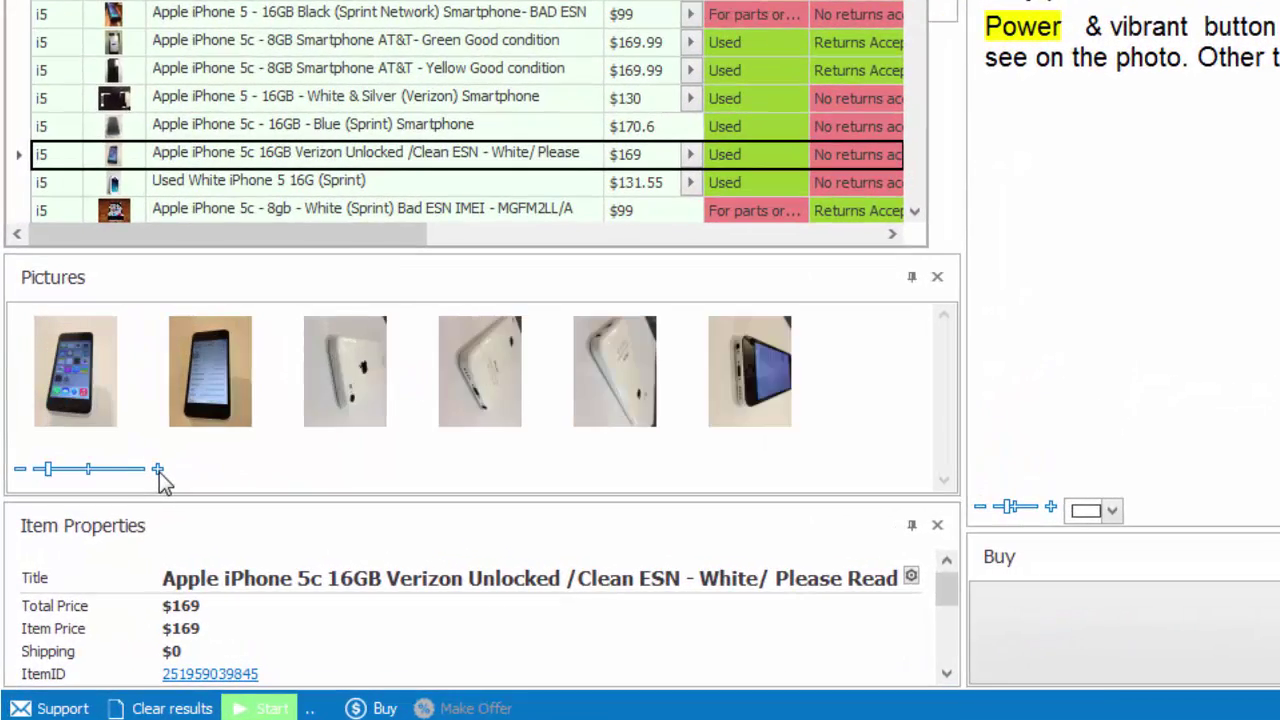
{"action": "left_click", "coordinate": [21, 469]}
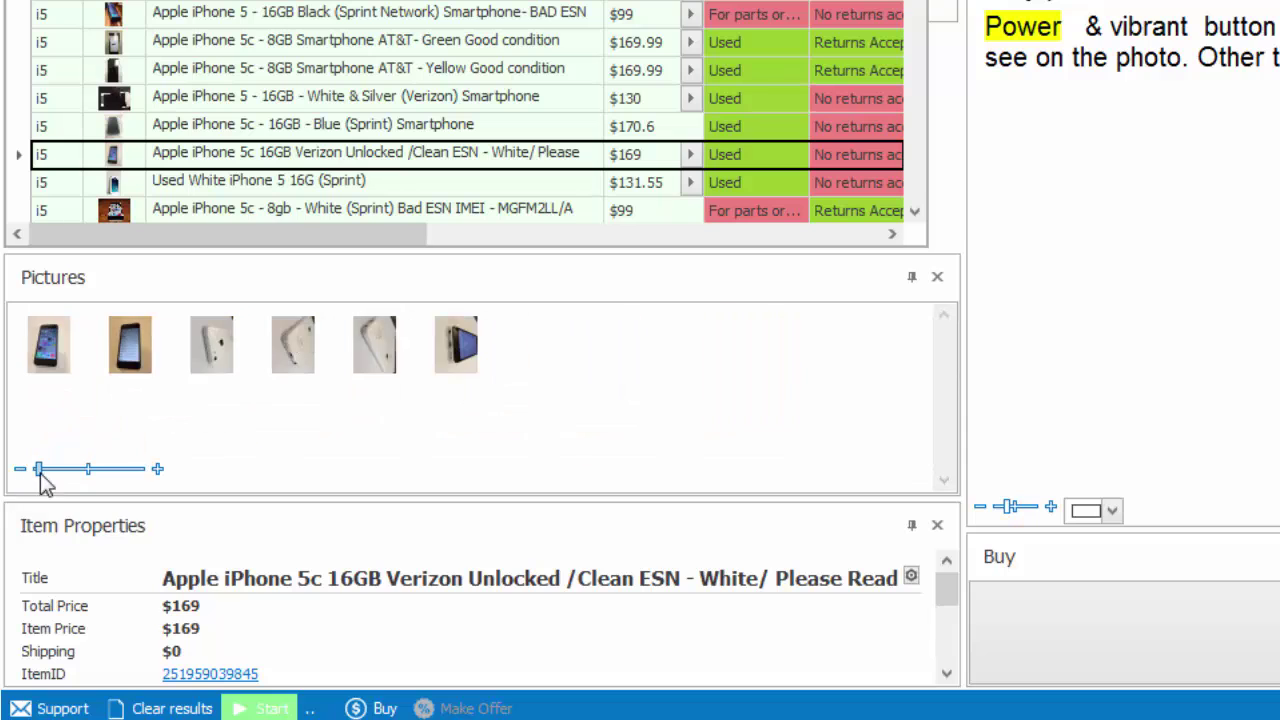
{"action": "mouse_move", "coordinate": [40, 470]}
{"action": "left_mouse_down"}
{"action": "mouse_move", "coordinate": [100, 470]}
{"action": "mouse_move", "coordinate": [42, 470]}
{"action": "left_mouse_up"}
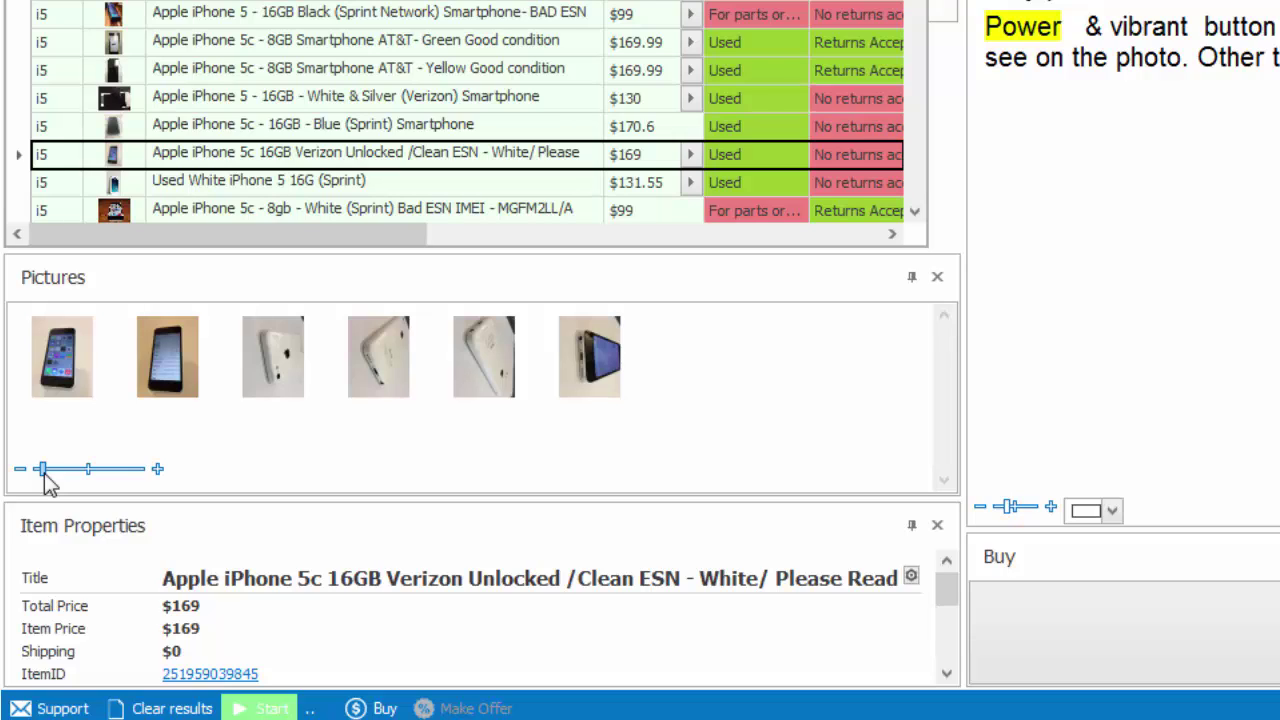
{"action": "mouse_move", "coordinate": [81, 368]}
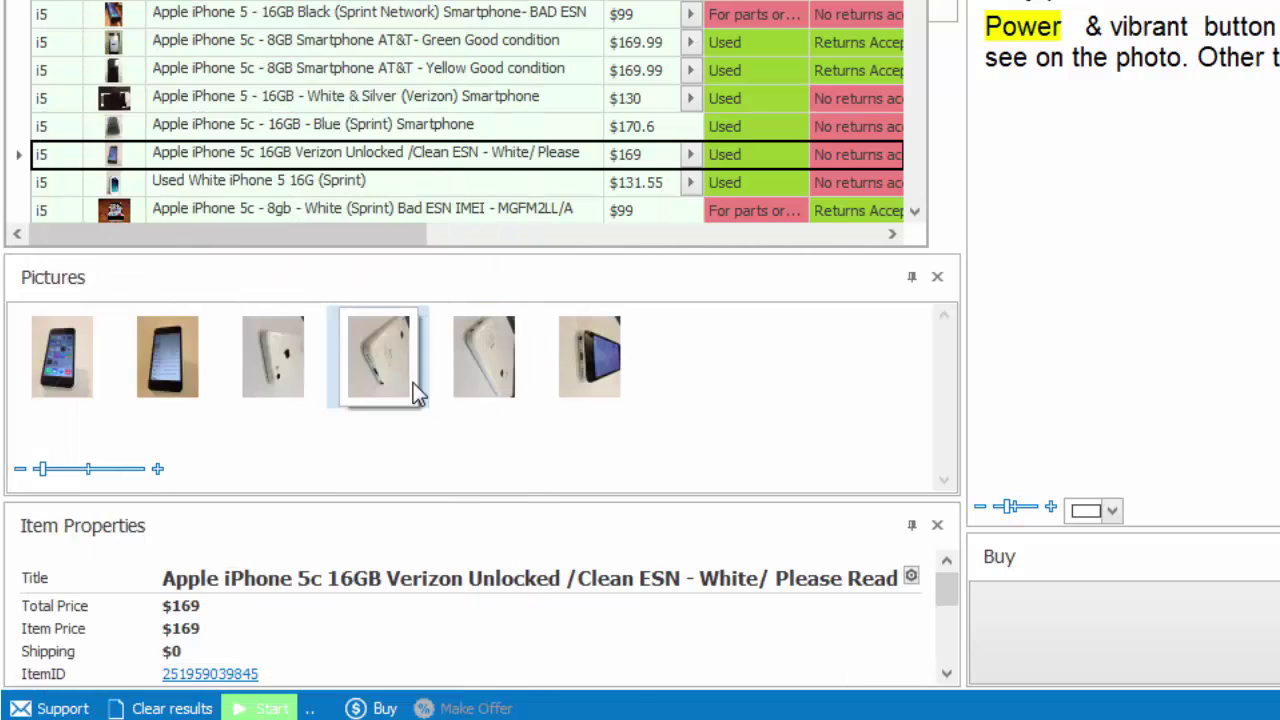
{"action": "mouse_move", "coordinate": [408, 387]}
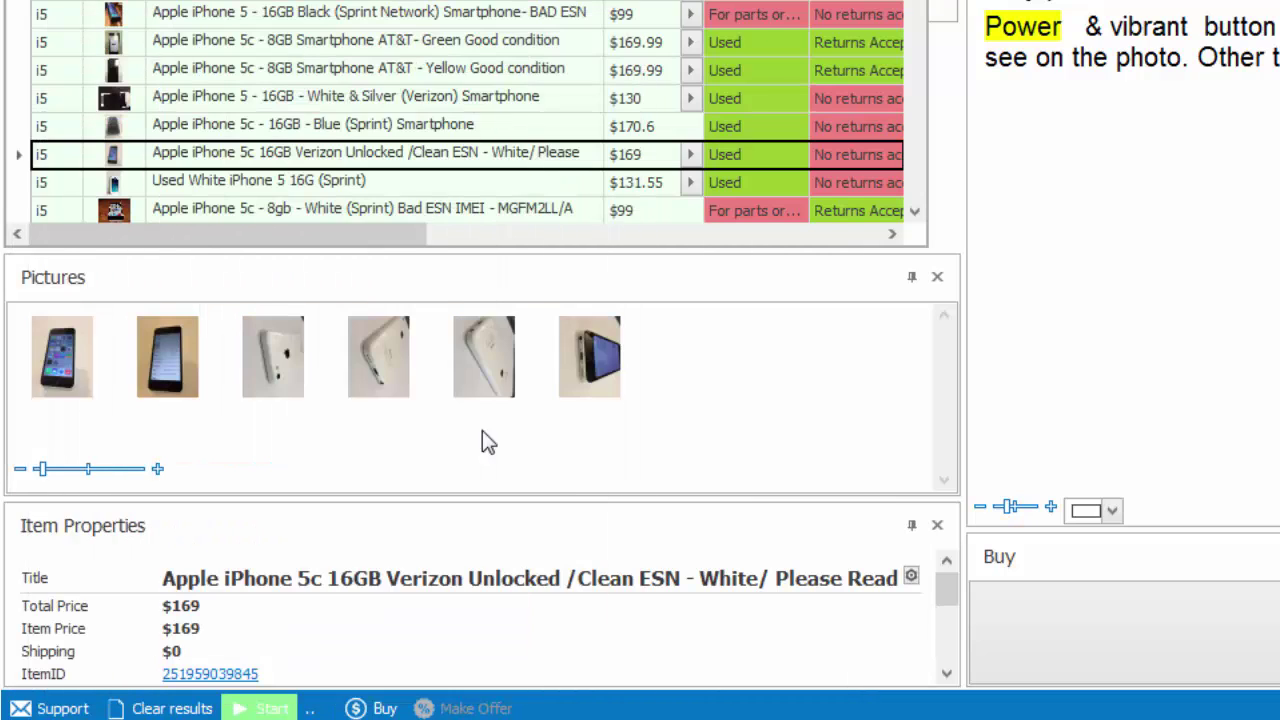
{"action": "mouse_move", "coordinate": [612, 390]}
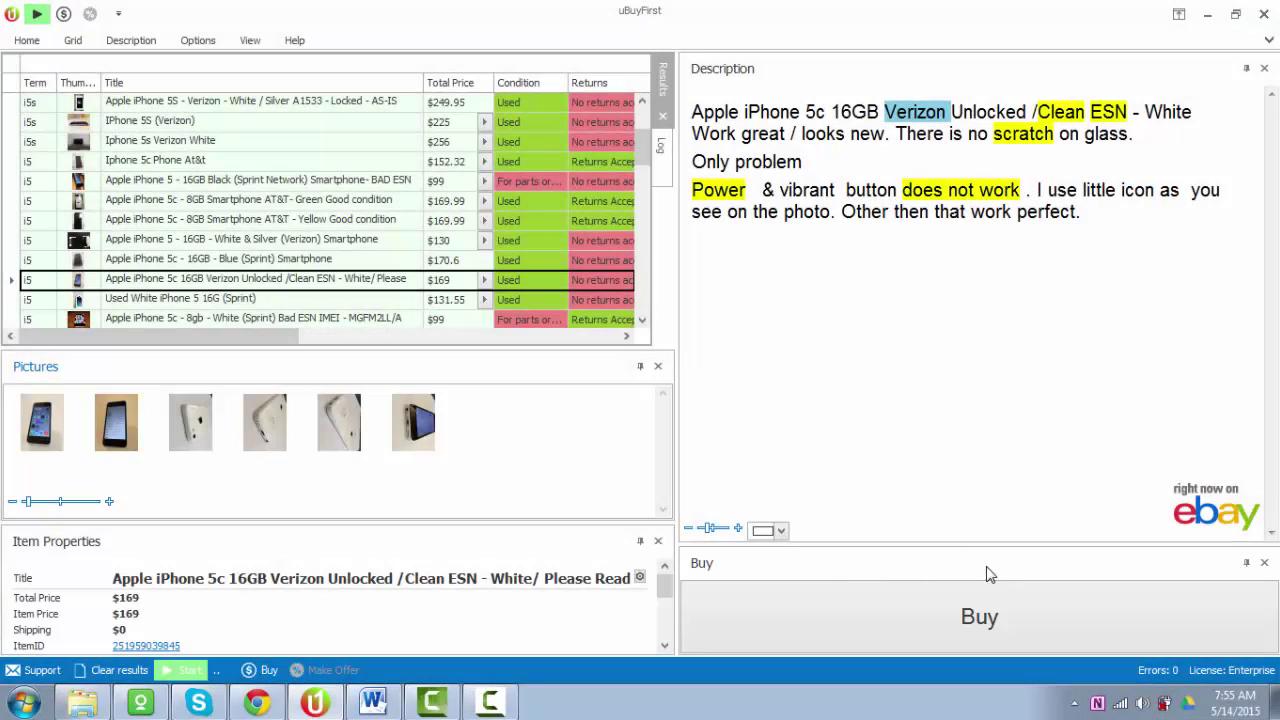
Try docking the Buy panel above the description, and regroup it in tabs with the Pictures panel below Item Properties.
{"action": "left_click_drag", "start_coordinate": [873, 479], "coordinate": [980, 318]}
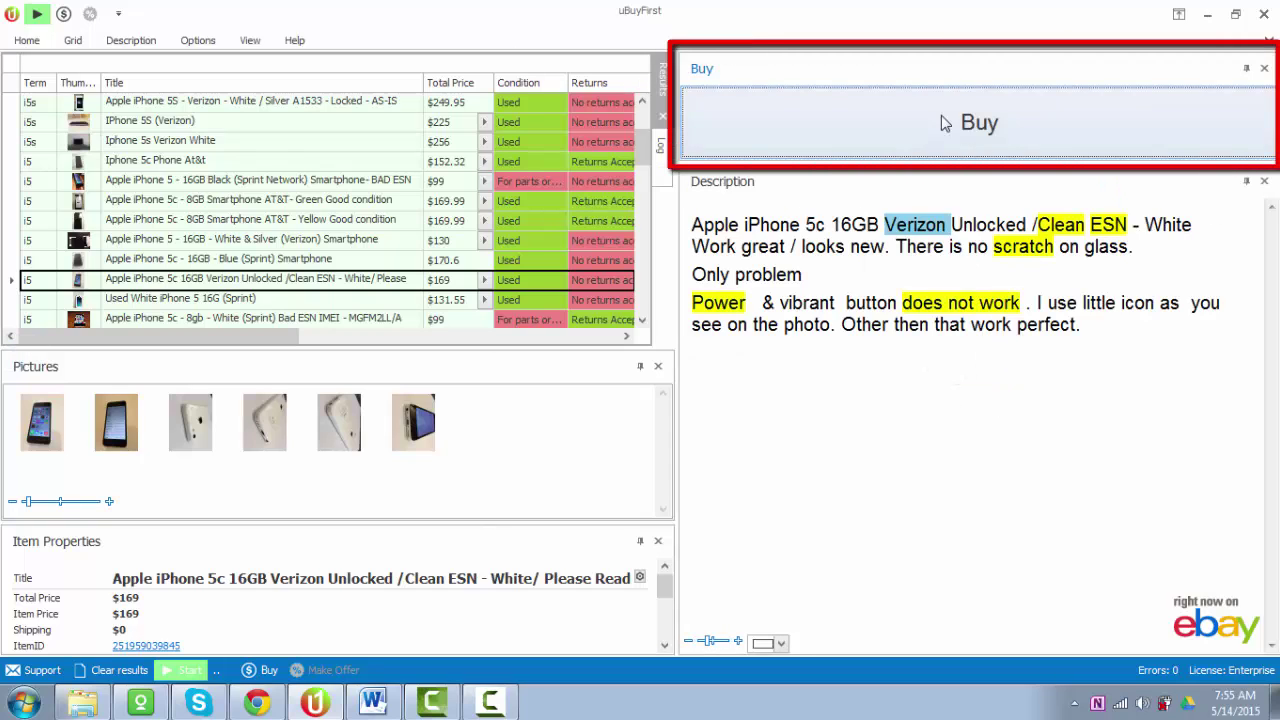
{"action": "left_click_drag", "start_coordinate": [946, 71], "coordinate": [344, 443]}
{"action": "left_click_drag", "start_coordinate": [363, 368], "coordinate": [334, 634]}
{"action": "left_click_drag", "start_coordinate": [378, 487], "coordinate": [365, 535]}
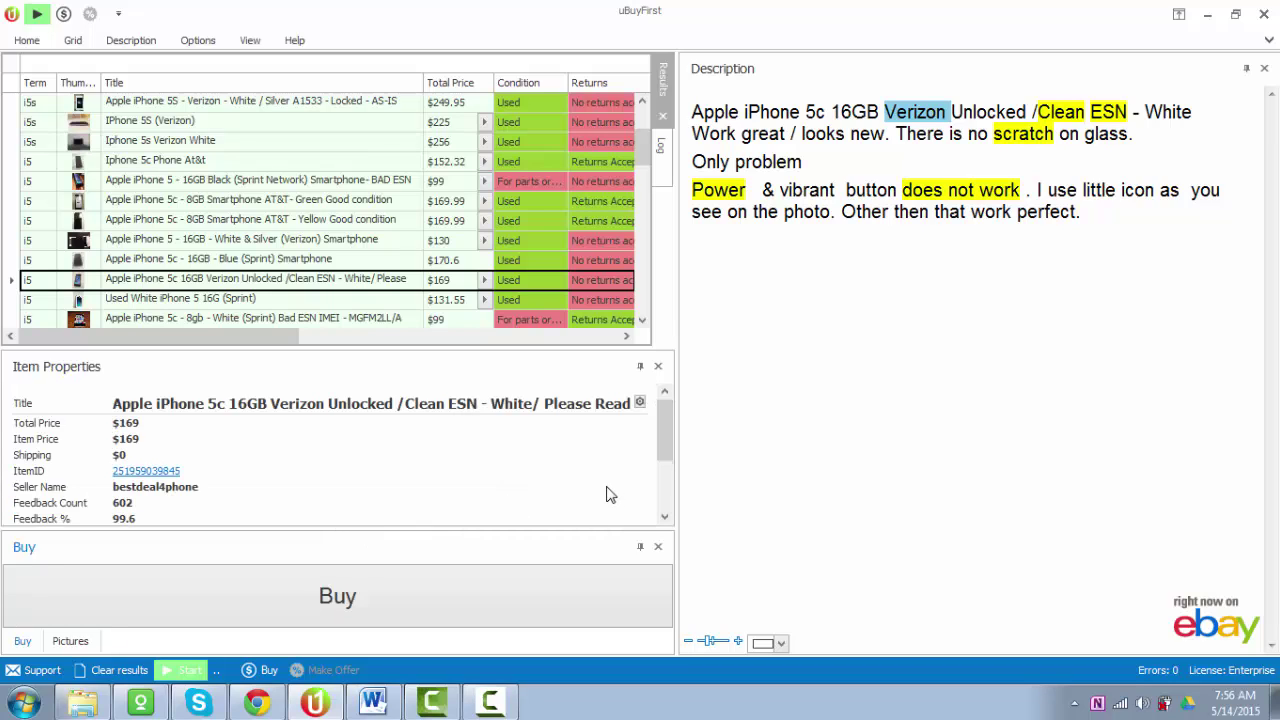